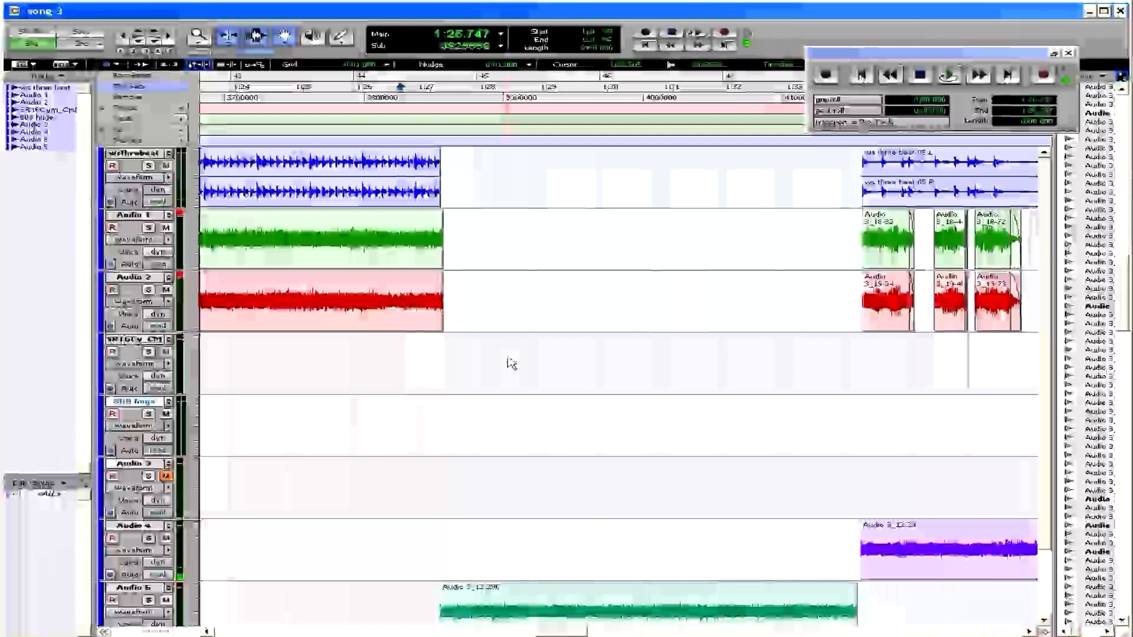
# Select the first drum hit of the "ws three beat-05" clip that follows the gap on the wsthrebeat track
pyautogui.hscroll(3, 612, 366)
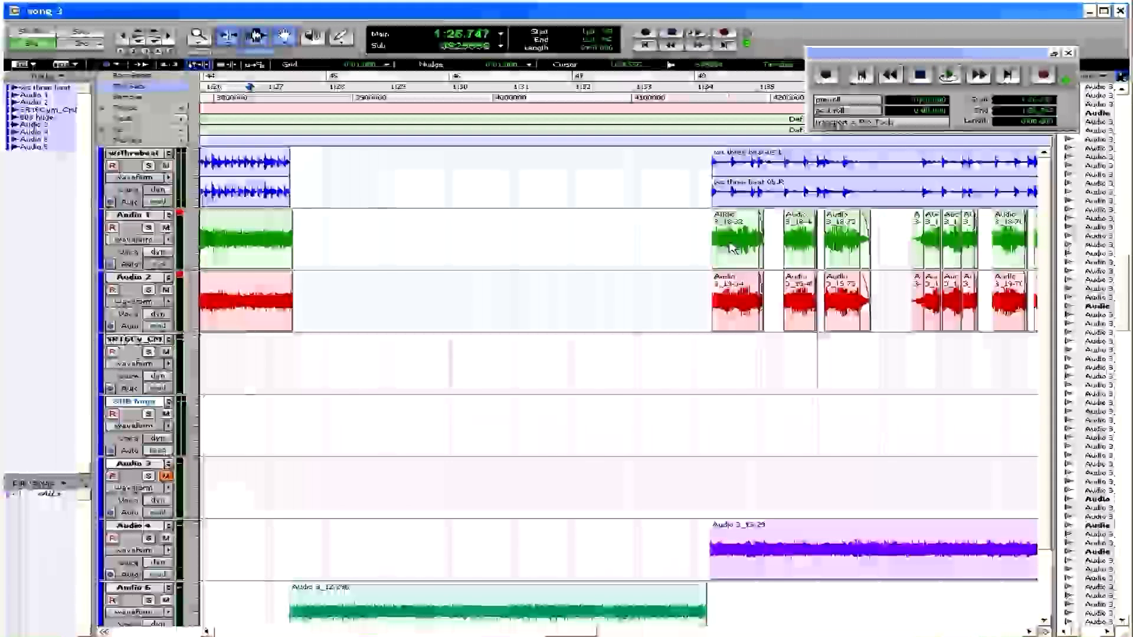
pyautogui.click(700, 174)
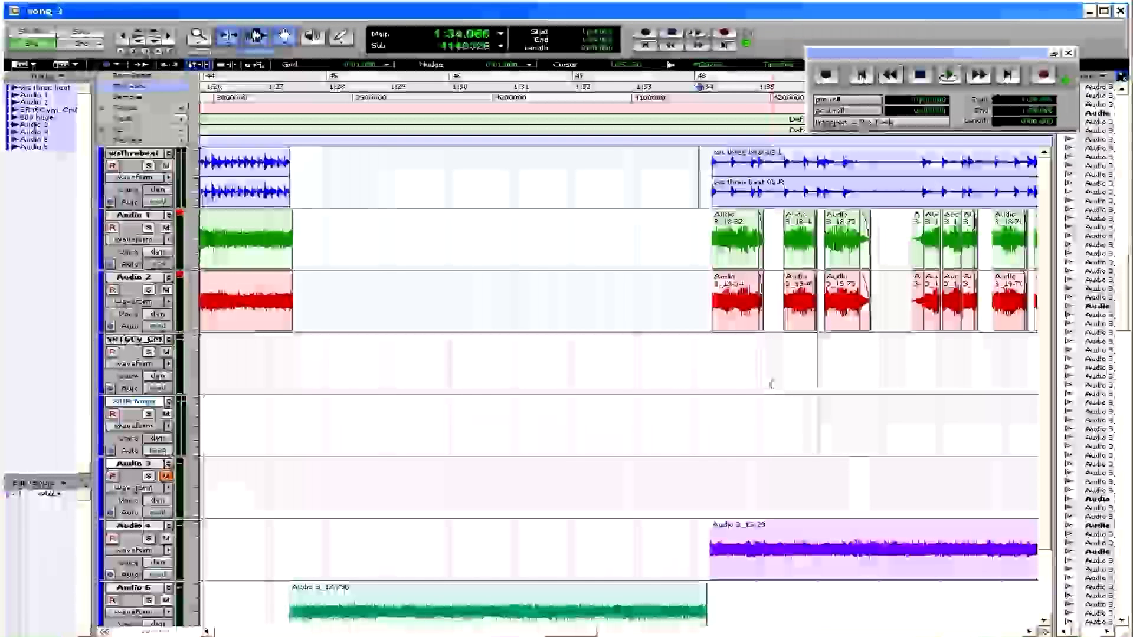
pyautogui.press('t')
pyautogui.press('t')
pyautogui.press('t')
pyautogui.press('t')
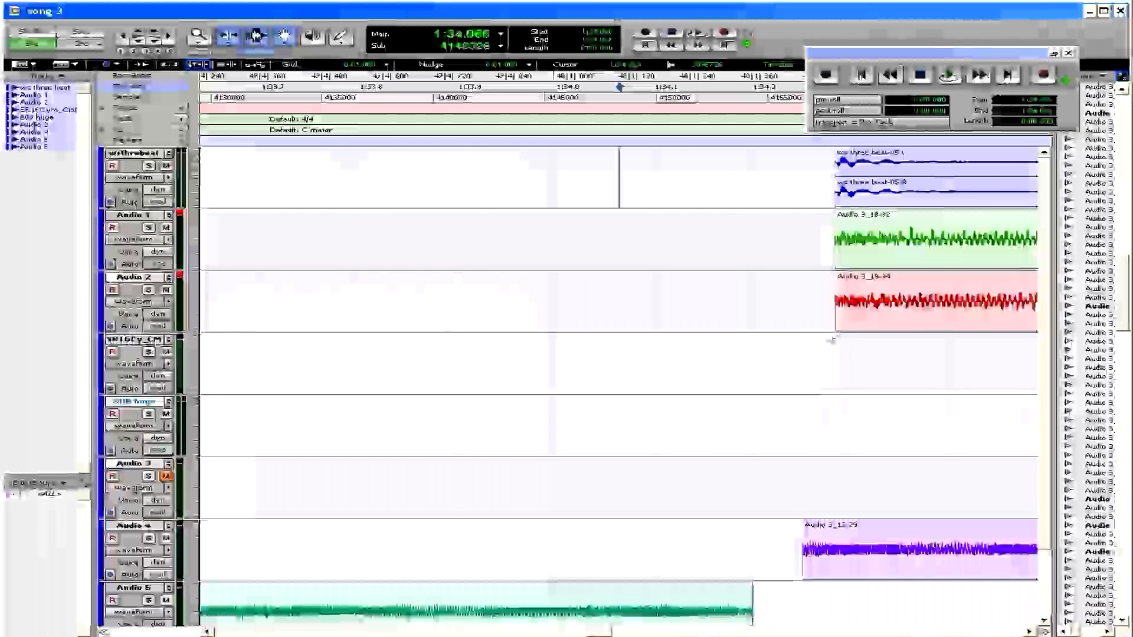
pyautogui.hscroll(3, 830, 340)
pyautogui.press('r')
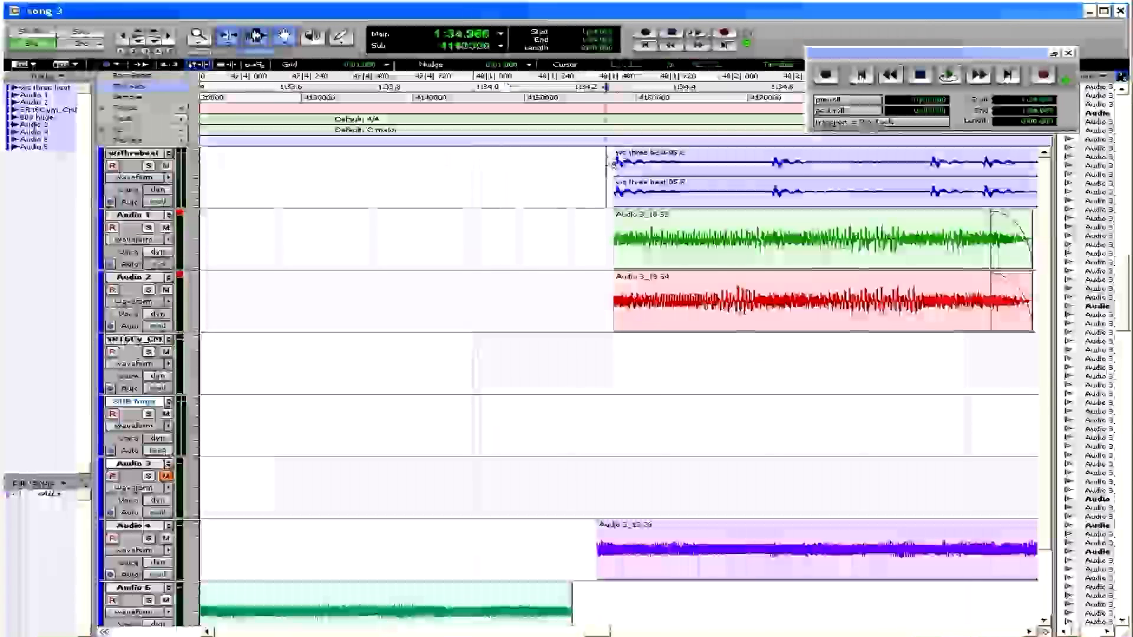
pyautogui.moveTo(616, 166)
pyautogui.mouseDown()
pyautogui.moveTo(671, 168)
pyautogui.moveTo(648, 169)
pyautogui.mouseUp()
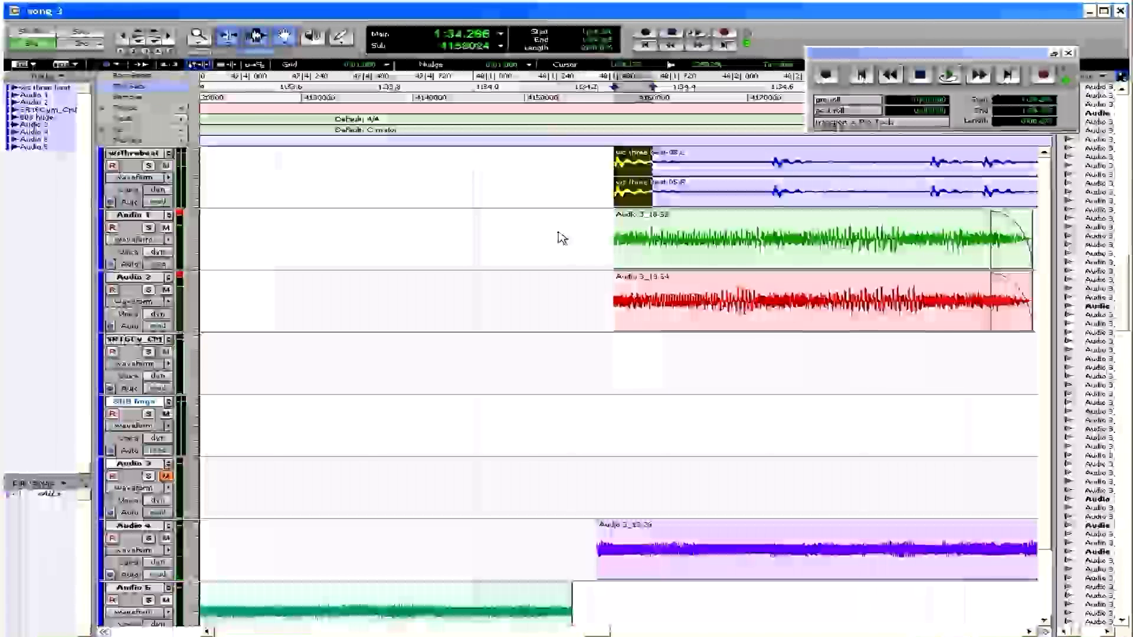
# Paste the copied drum hit into the gap on the wsthrebeat track at about 46|3
pyautogui.hscroll(-3, 570, 230)
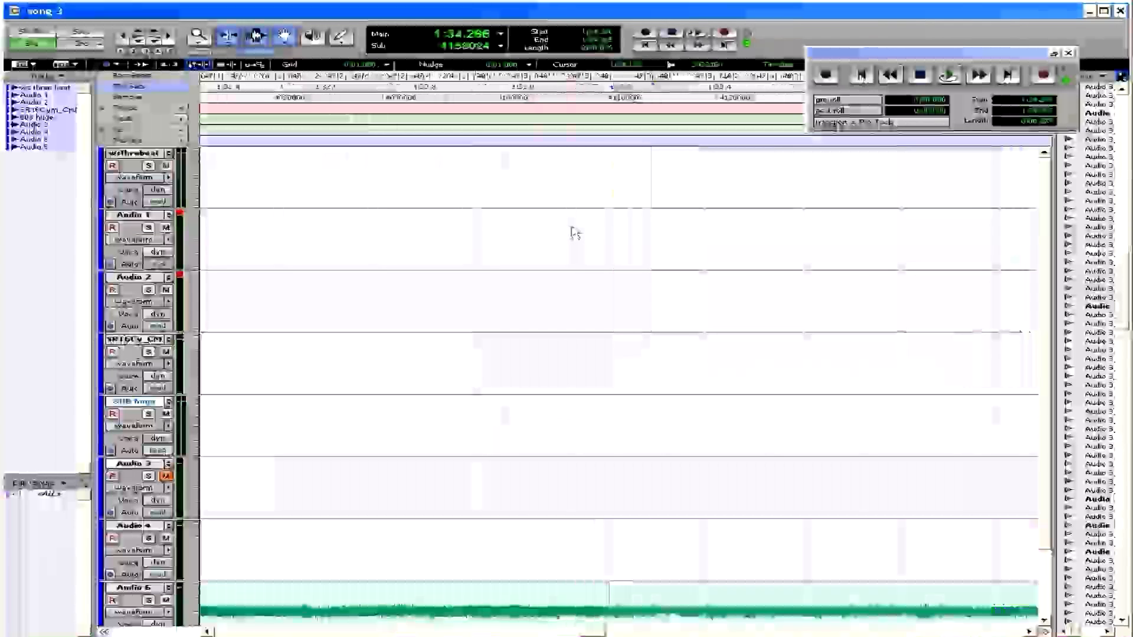
pyautogui.hscroll(3, 573, 236)
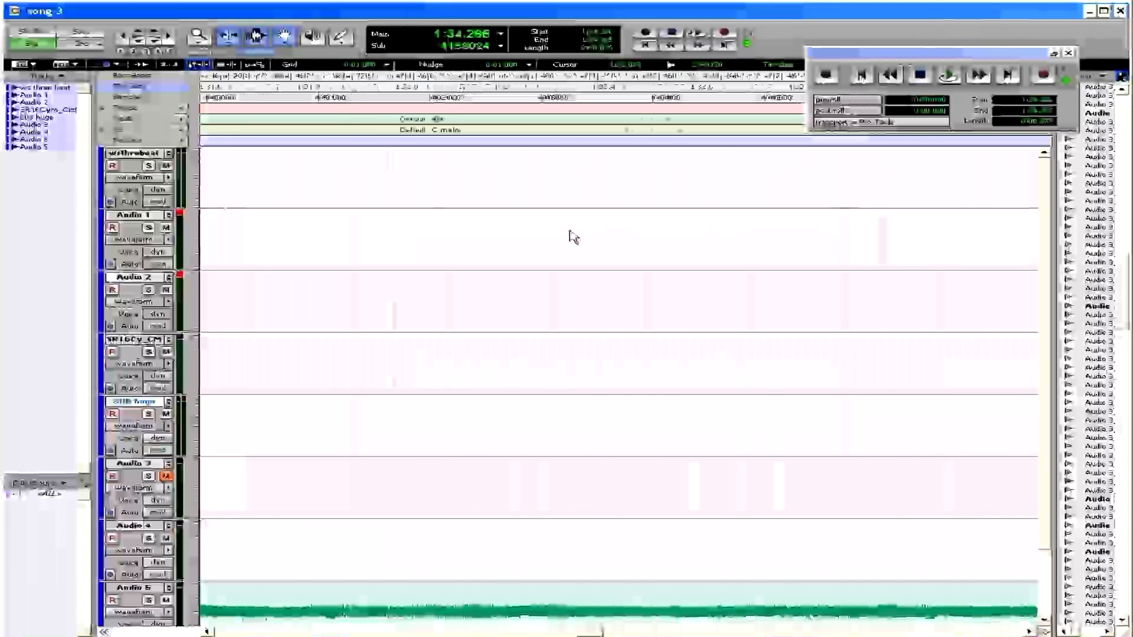
pyautogui.hotkey('ctrl', '[')
pyautogui.hotkey('ctrl', '[')
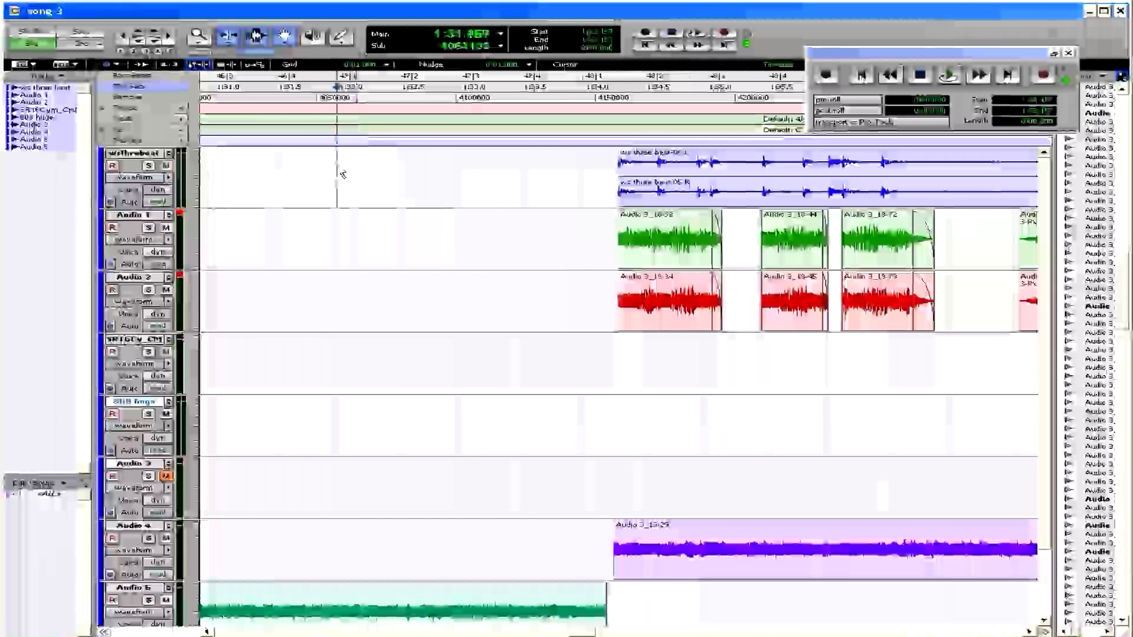
pyautogui.moveTo(339, 176); pyautogui.dragTo(621, 176)
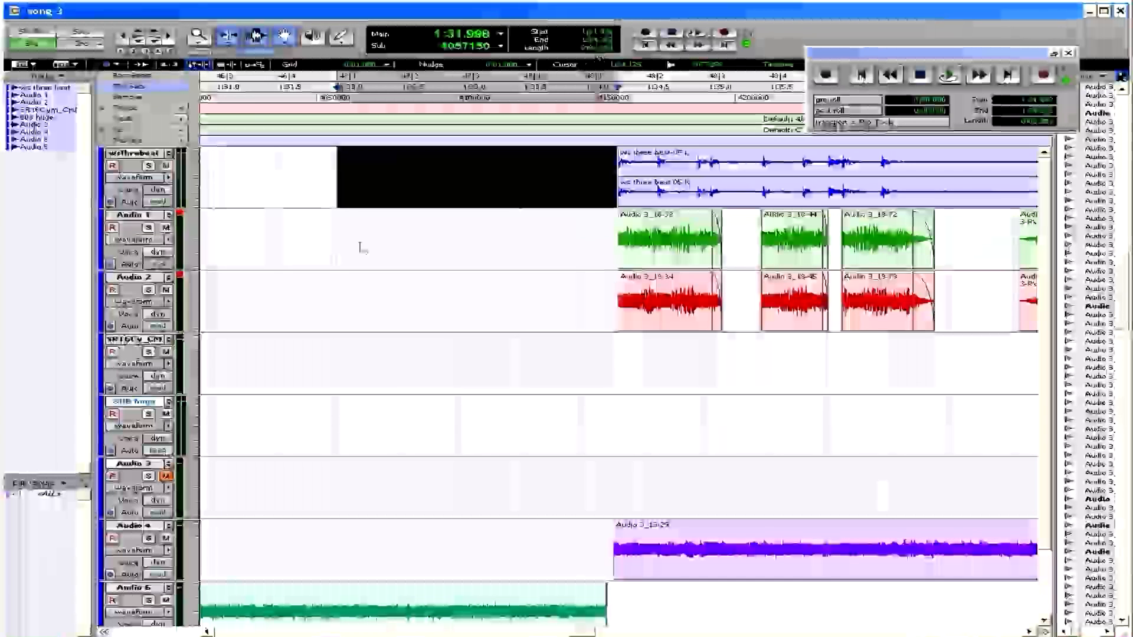
pyautogui.click(247, 171)
pyautogui.hscroll(-2, 317, 198)
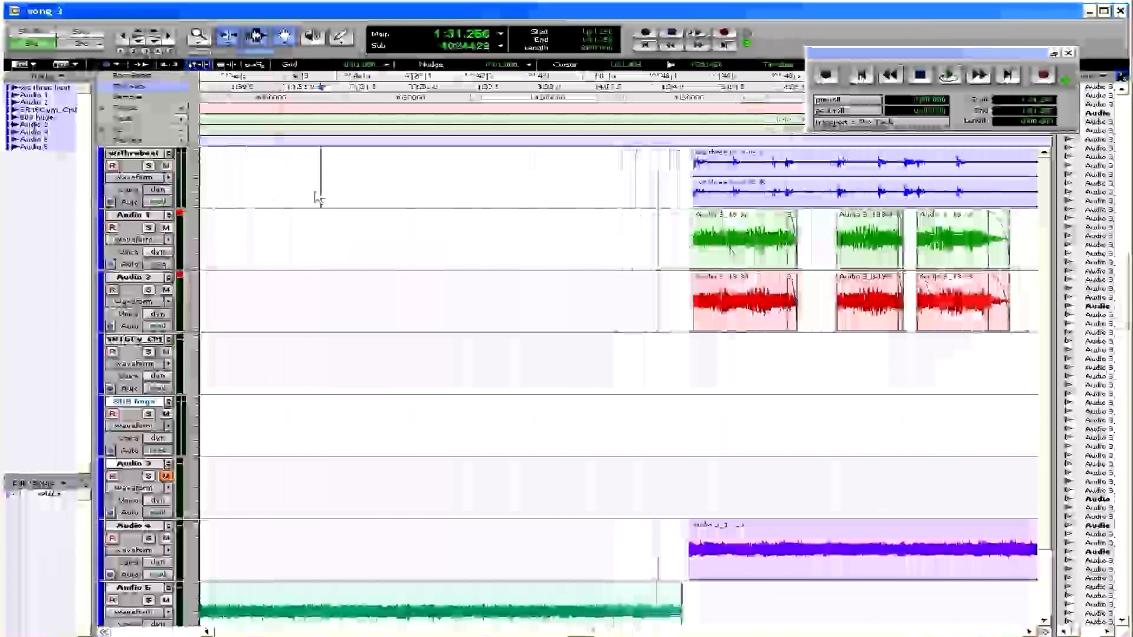
pyautogui.moveTo(292, 177); pyautogui.dragTo(694, 165)
pyautogui.click(291, 170)
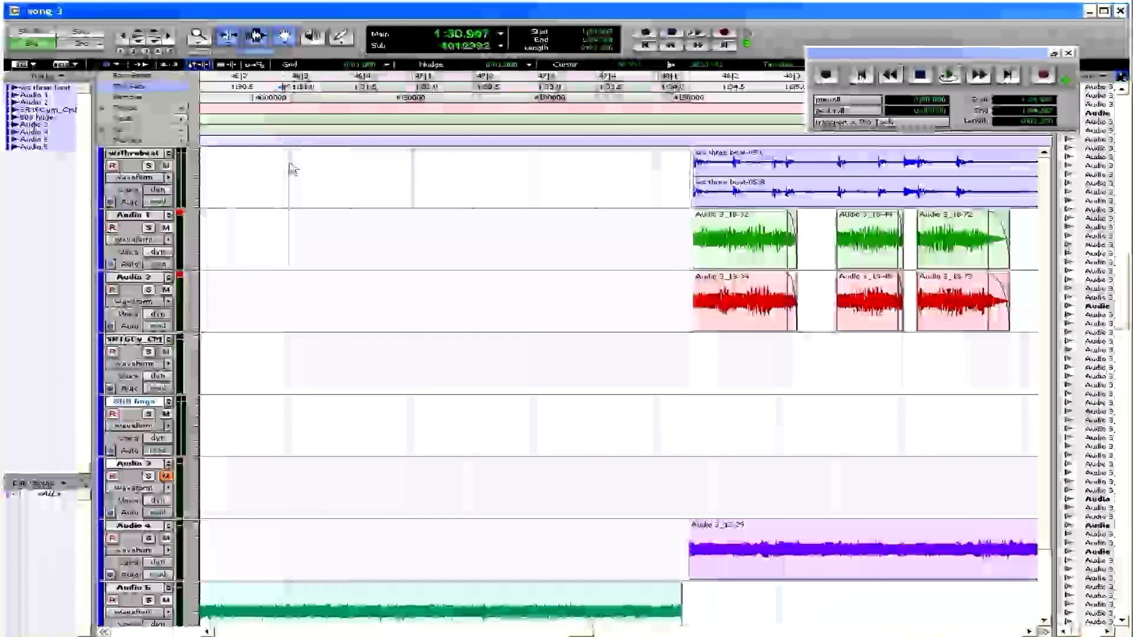
pyautogui.hotkey('ctrl', 'v')
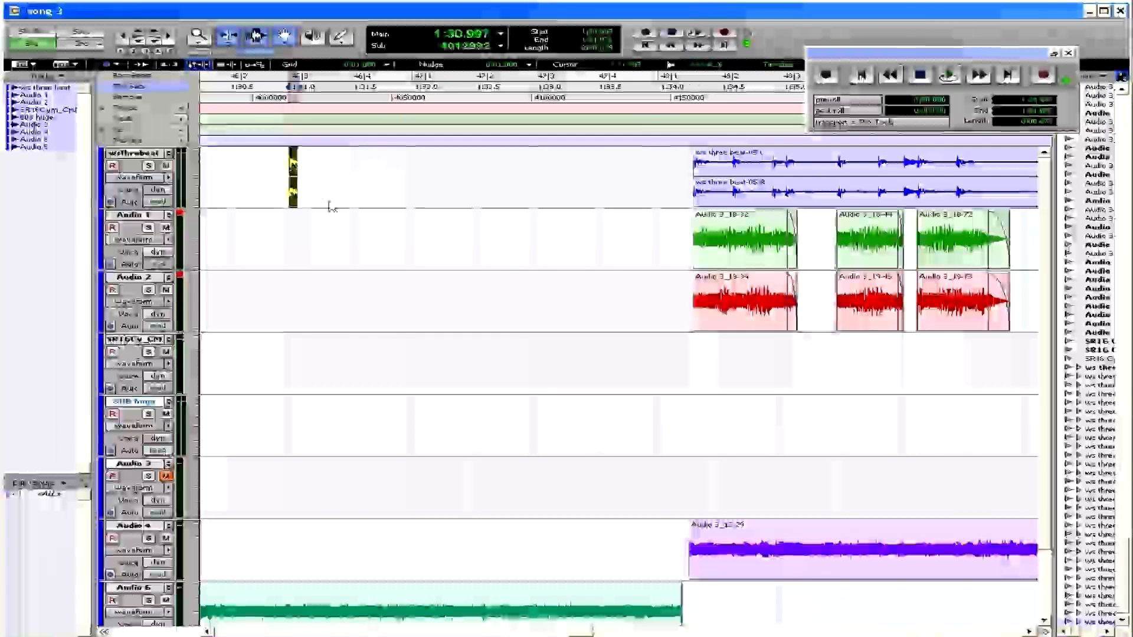
# Repeat the pasted hit into a back-to-back group of four, and paste that group three more times end to end
pyautogui.press('Tab')
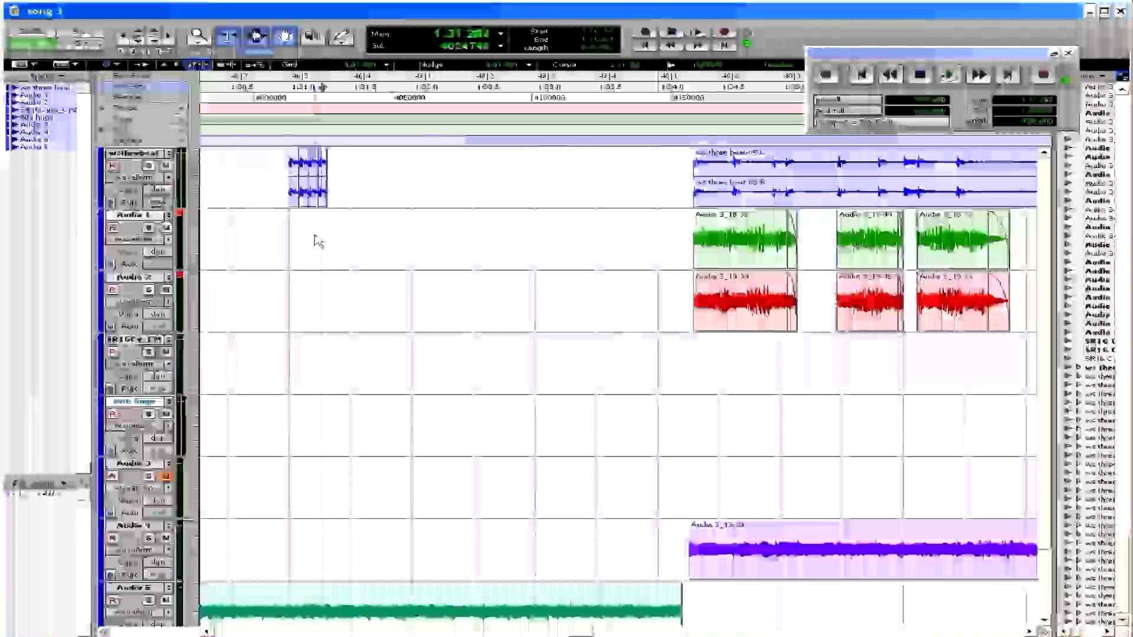
pyautogui.click(329, 242)
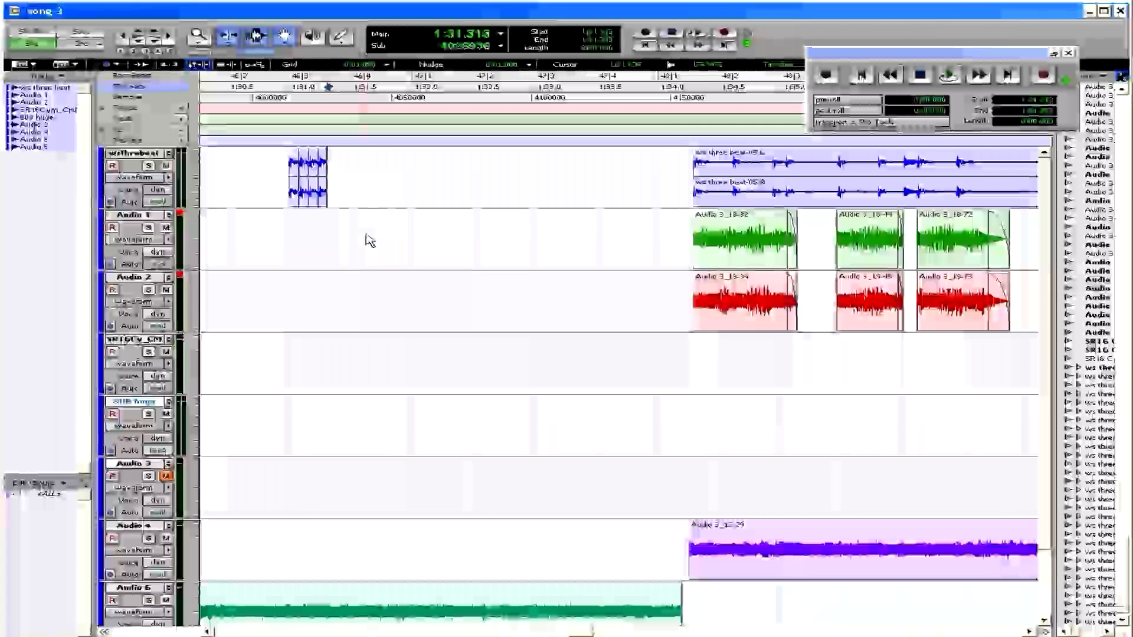
pyautogui.hotkey('ctrl', 'v')
pyautogui.click(362, 167)
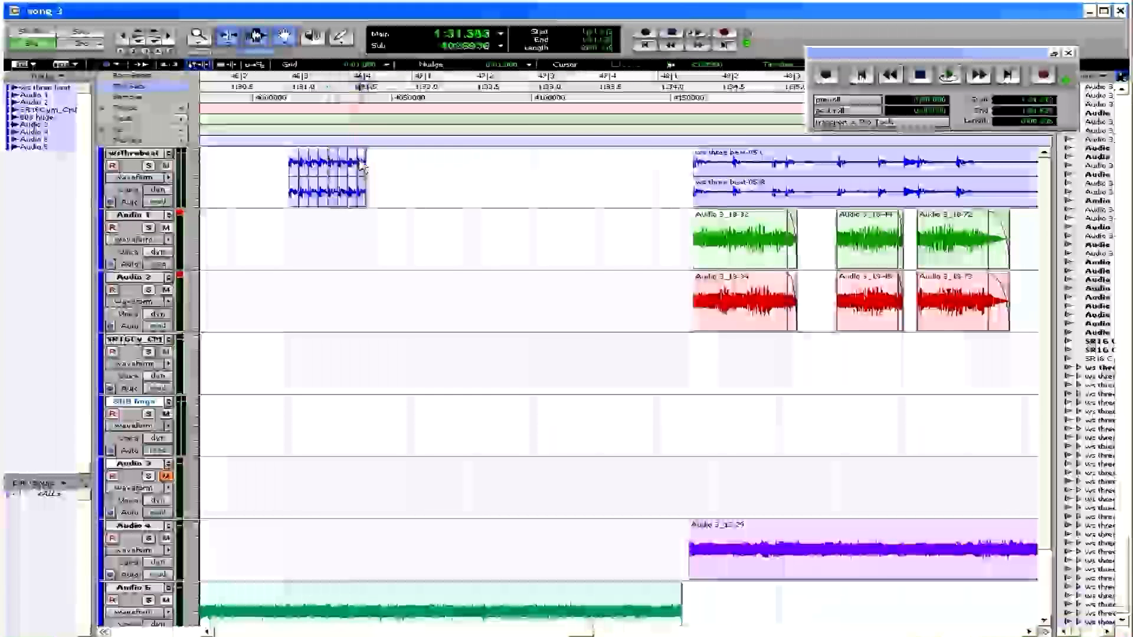
pyautogui.click(363, 182)
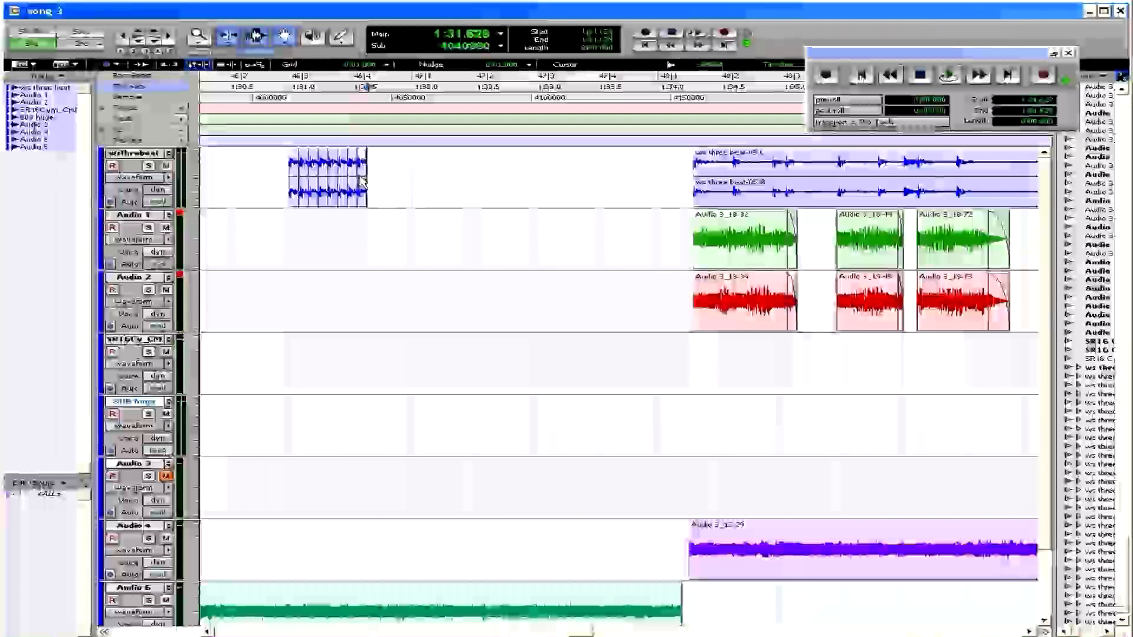
pyautogui.hotkey('ctrl', 'v')
pyautogui.click(404, 167)
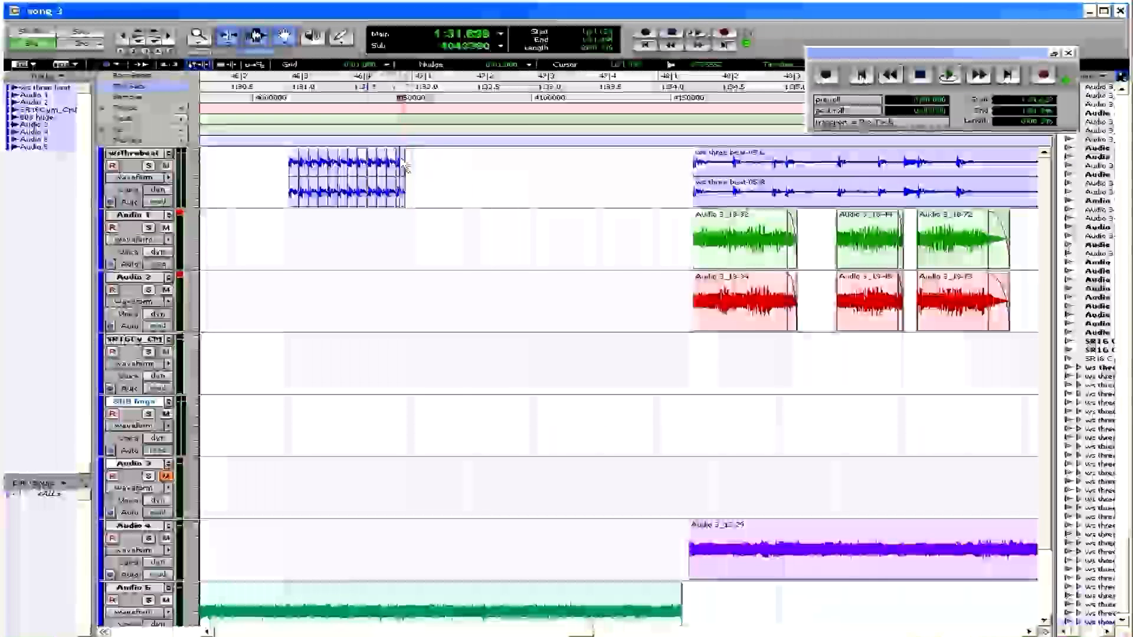
pyautogui.hotkey('ctrl', 'v')
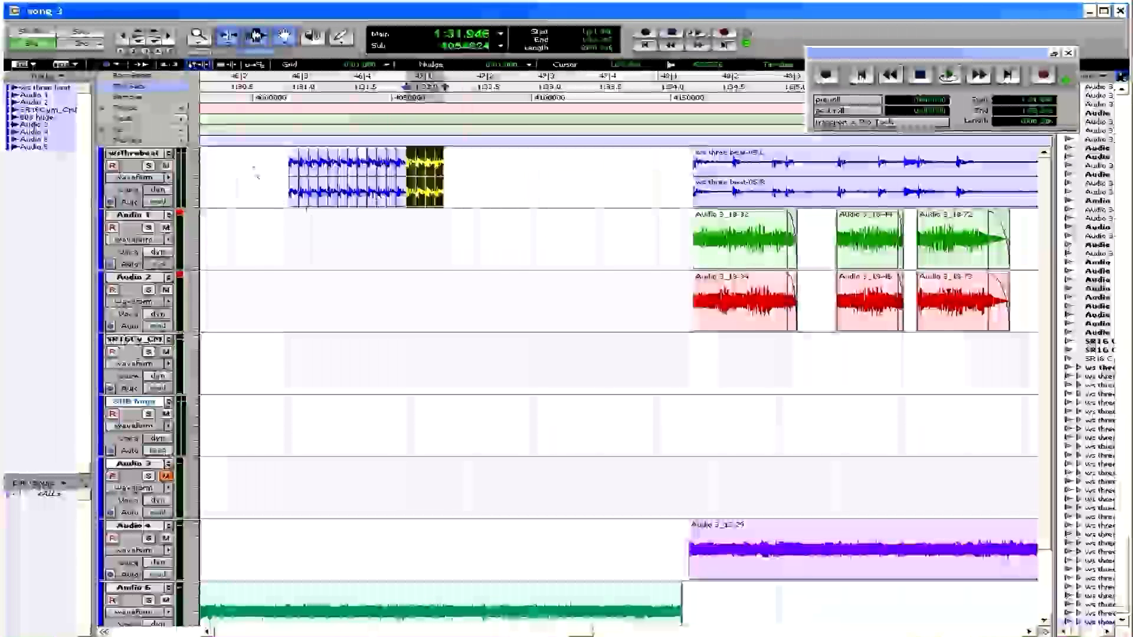
# Play the repeated hits from just before the first one, and undo the last two group pastes
pyautogui.click(275, 165)
pyautogui.press('space')
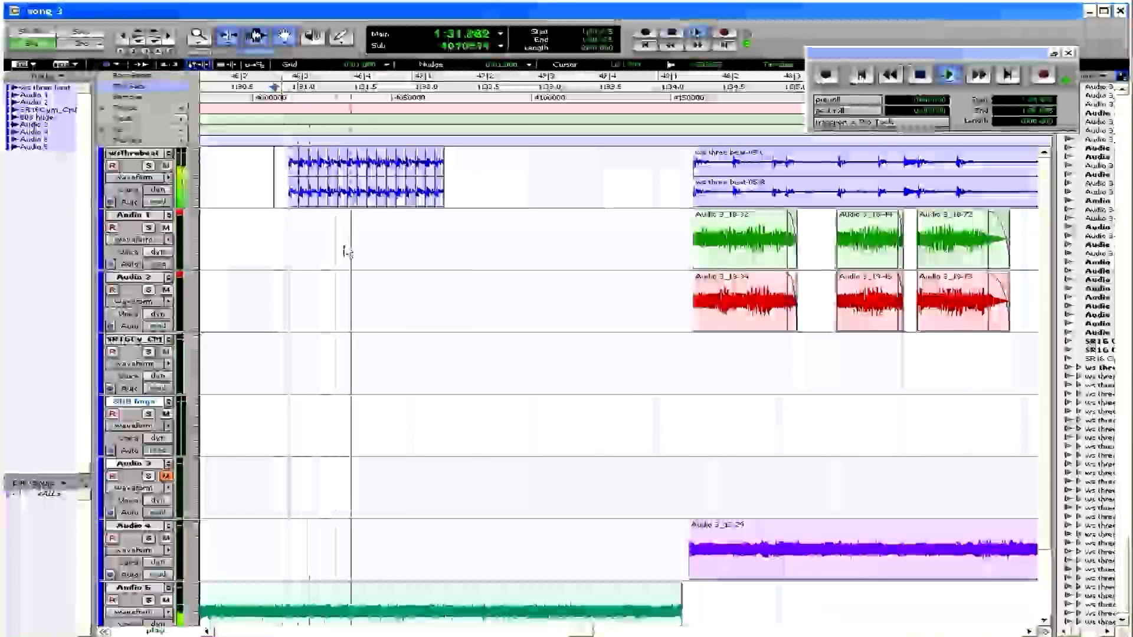
pyautogui.hotkey('ctrl', 'z')
pyautogui.hotkey('ctrl', 'z')
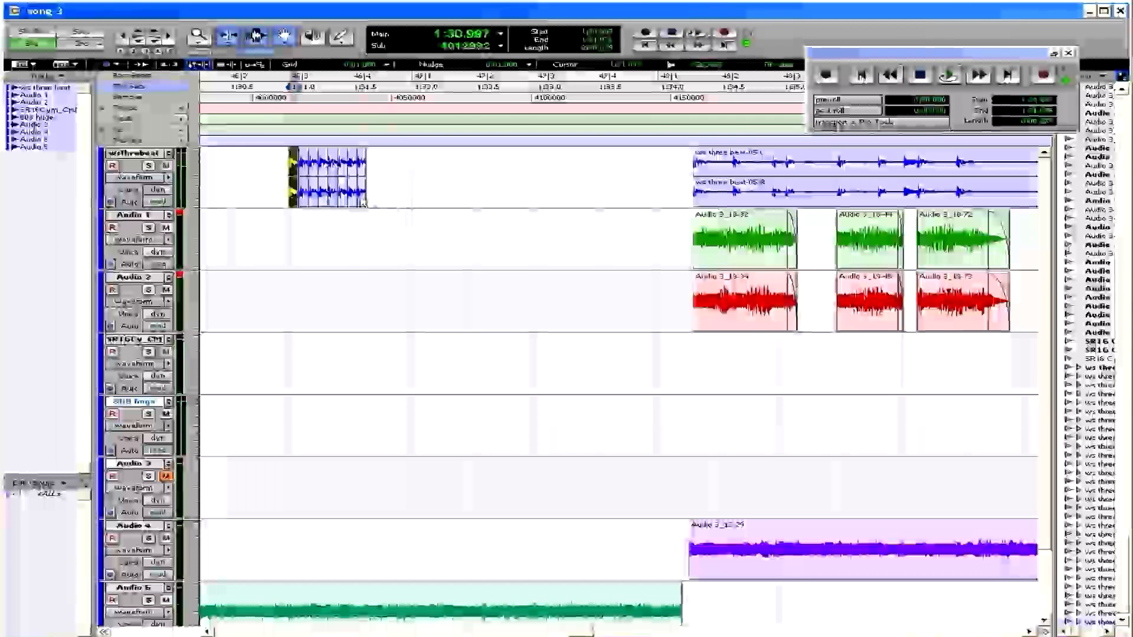
# Move the group of eight repeated hits along the wsthrebeat track so it starts just before 46|4
pyautogui.click(327, 200)
pyautogui.moveTo(366, 201); pyautogui.dragTo(374, 201)
pyautogui.click(626, 160)
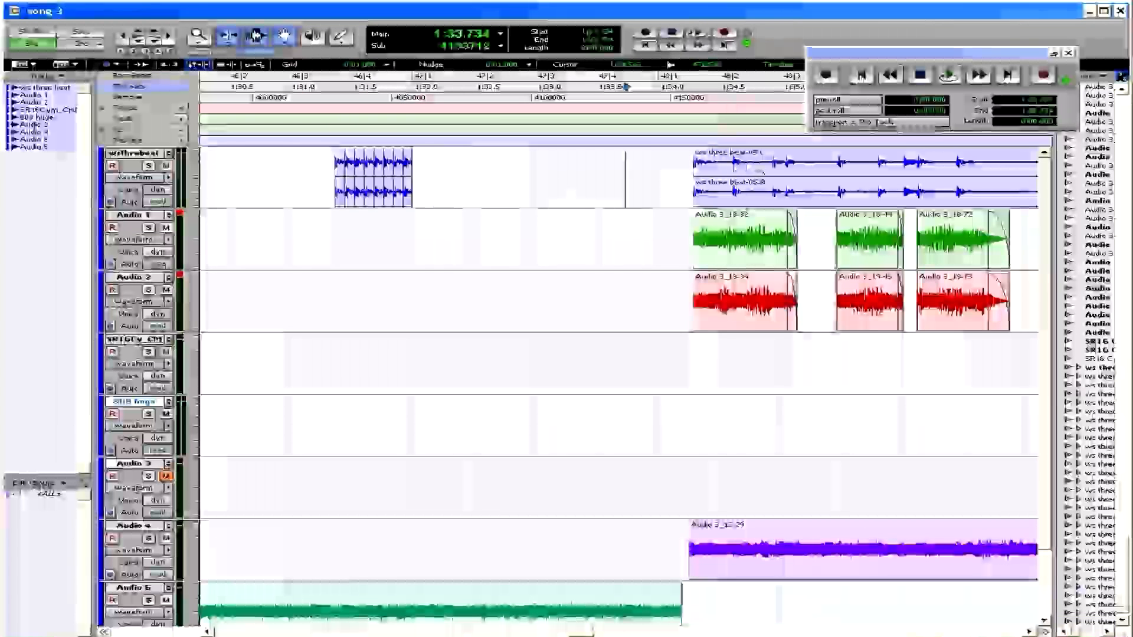
# Copy the short hit at about 1:34.9 in the "ws three beat-05" clip, and move the eight-hit group to start midway between 46|4 and 47|1
pyautogui.click(775, 169)
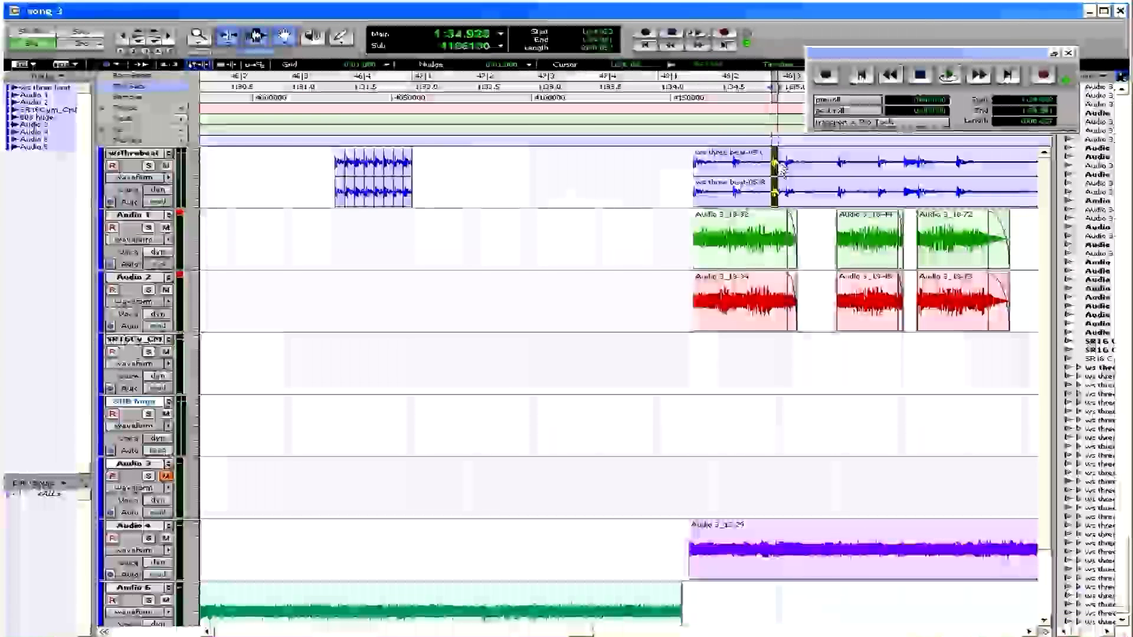
pyautogui.click(340, 195)
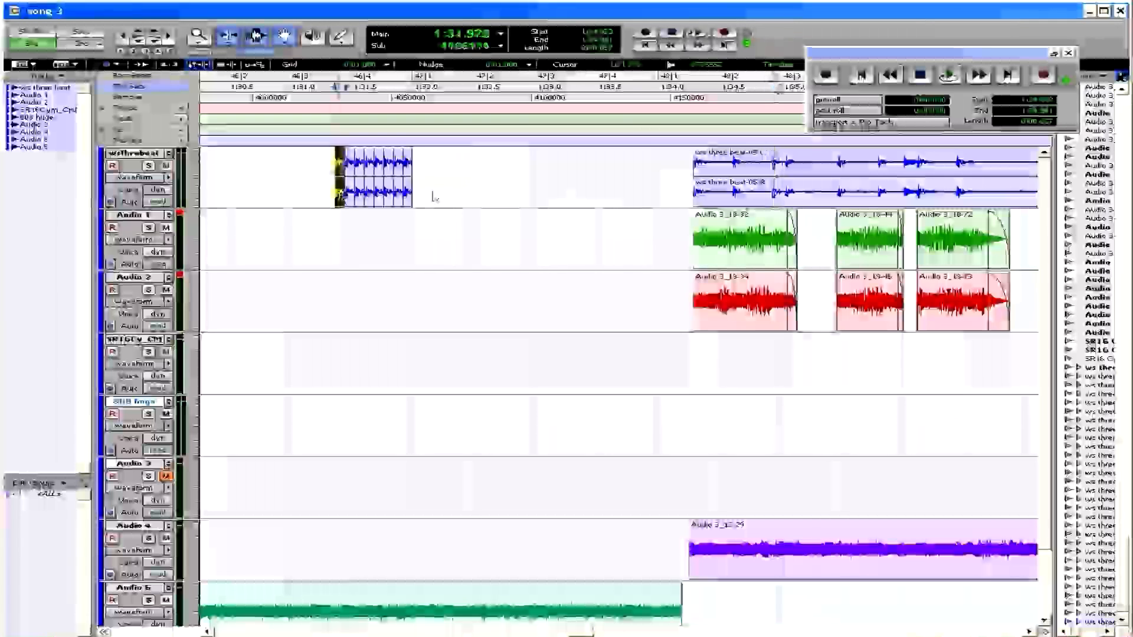
pyautogui.keyDown('shift'); pyautogui.click(408, 198); pyautogui.keyUp('shift')
pyautogui.moveTo(368, 196); pyautogui.dragTo(422, 195)
# Play the gap from just before the moved eight-hit group to check its timing
pyautogui.click(368, 179)
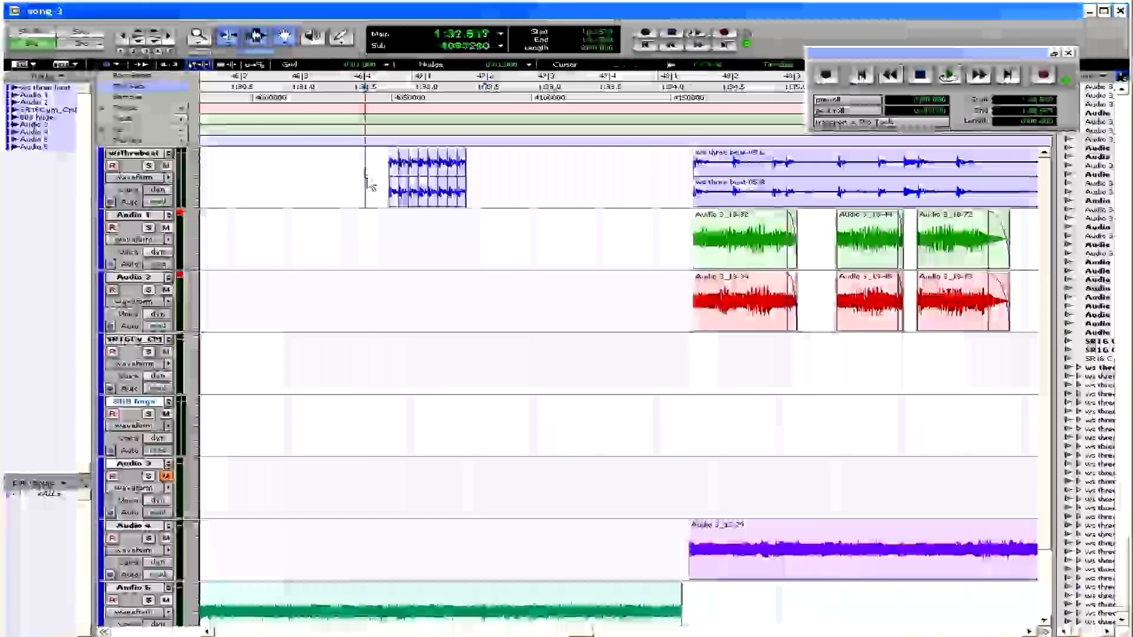
pyautogui.press('space')
pyautogui.press('space')
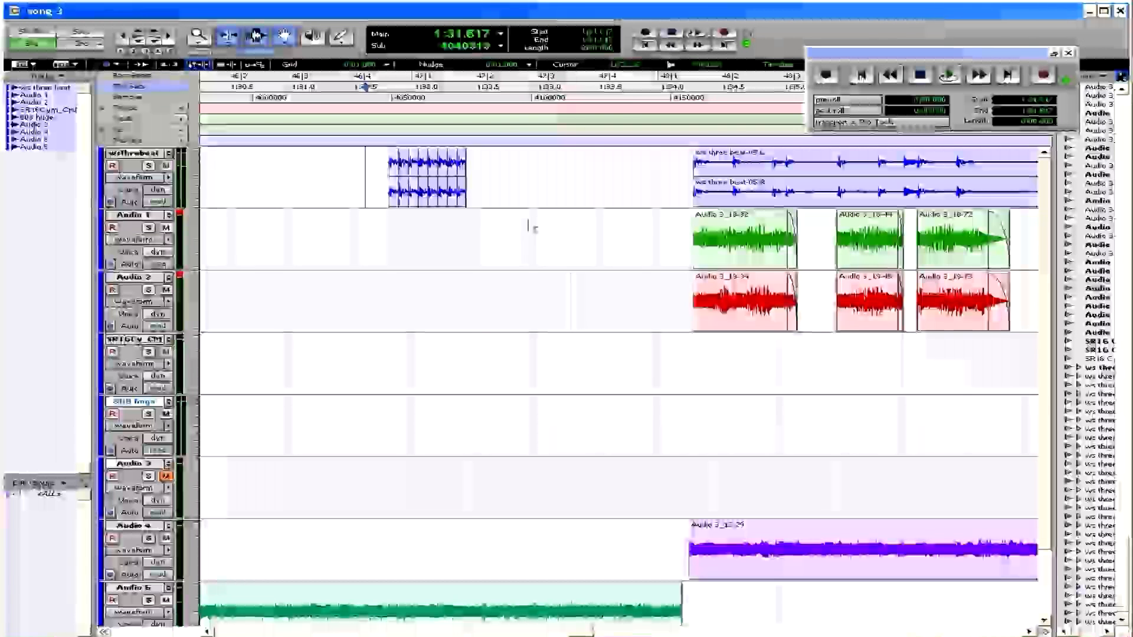
# Try pasting the copied short hit into the gap on the wsthrebeat track at about 1:32.7
pyautogui.hotkey('ctrl', ']')
pyautogui.hotkey('ctrl', ']')
pyautogui.hscroll(5, 548, 230)
pyautogui.hscroll(1, 543, 224)
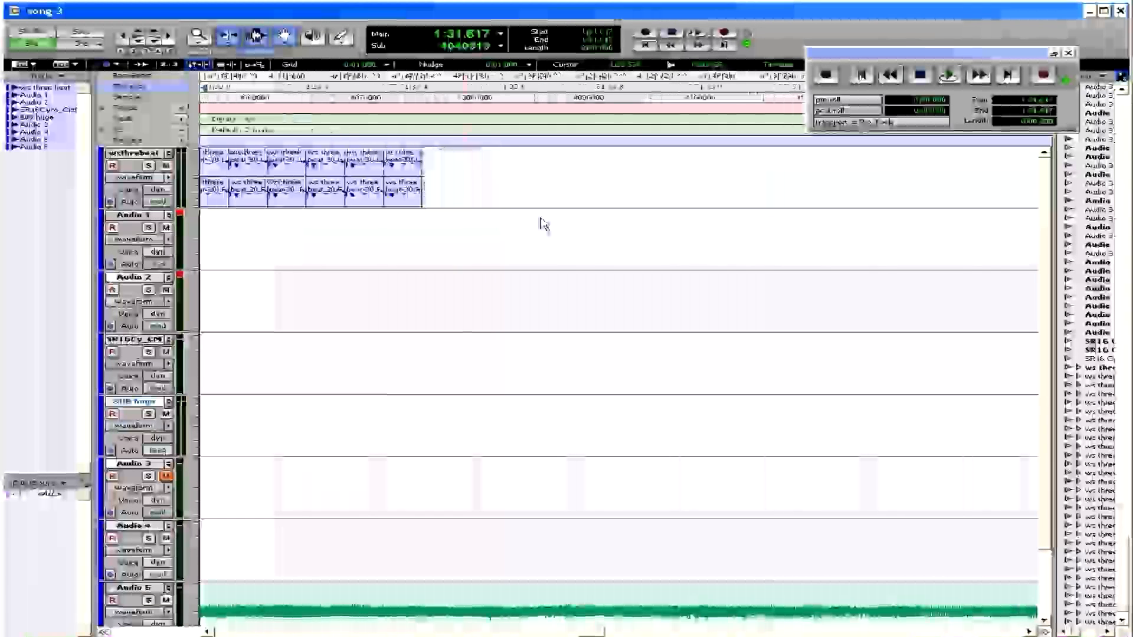
pyautogui.hotkey('ctrl', '[')
pyautogui.click(586, 163)
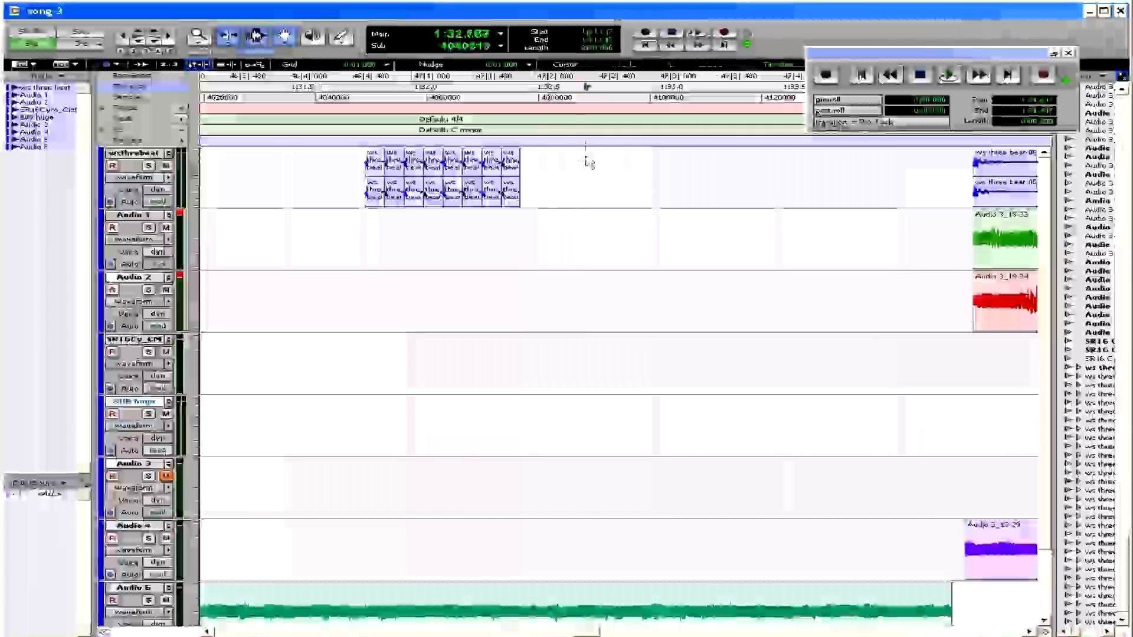
pyautogui.click(586, 161)
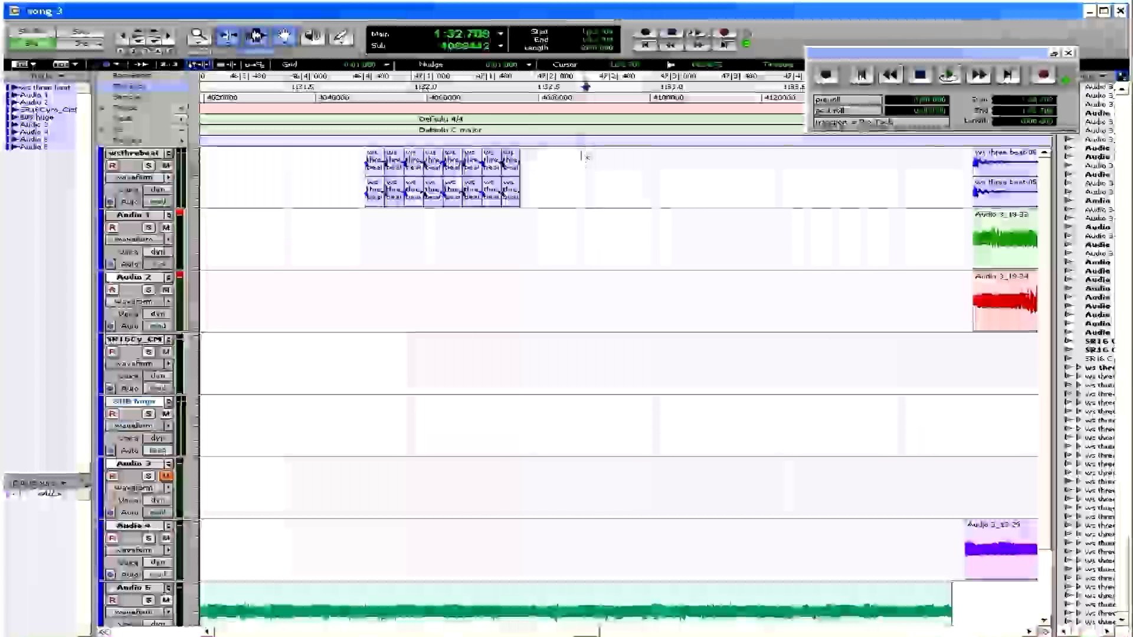
pyautogui.hotkey('ctrl', 'v')
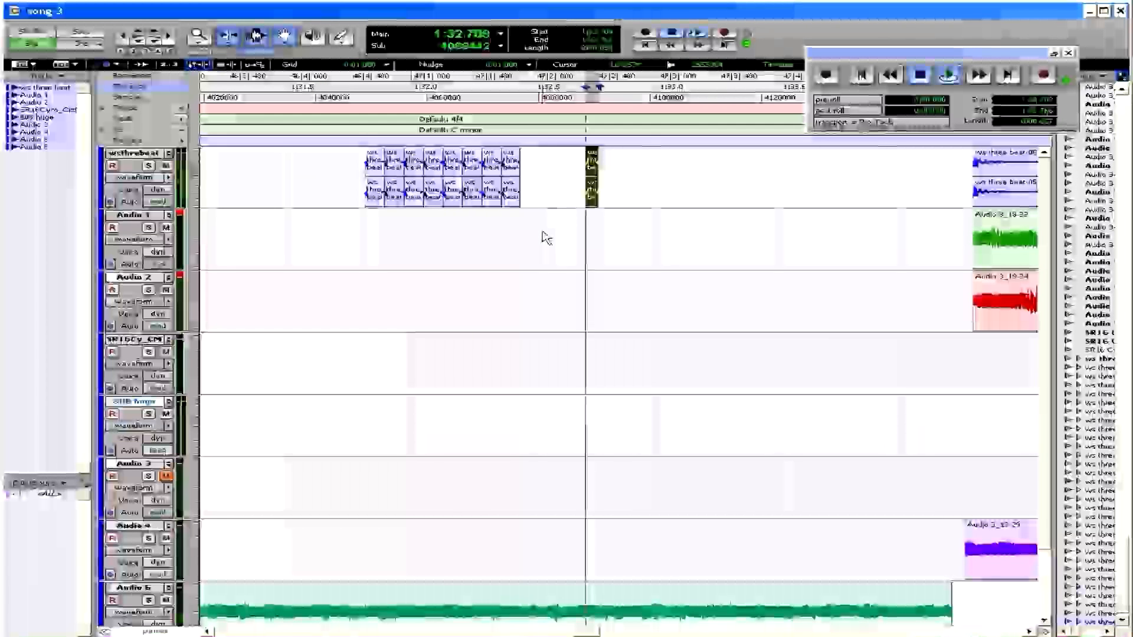
pyautogui.hotkey('ctrl', 'z')
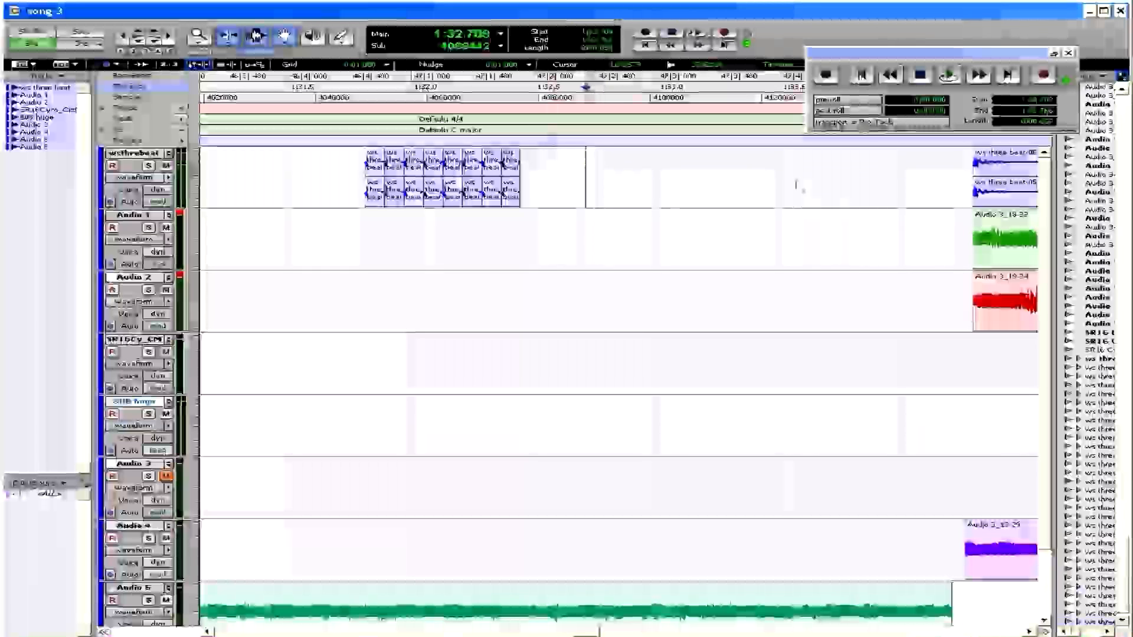
# Select the short hit at about 1:34.9 in the "ws three beat-05" clip and solo the wsthrebeat track to audition it
pyautogui.hotkey('ctrl', '[')
pyautogui.hotkey('ctrl', '[')
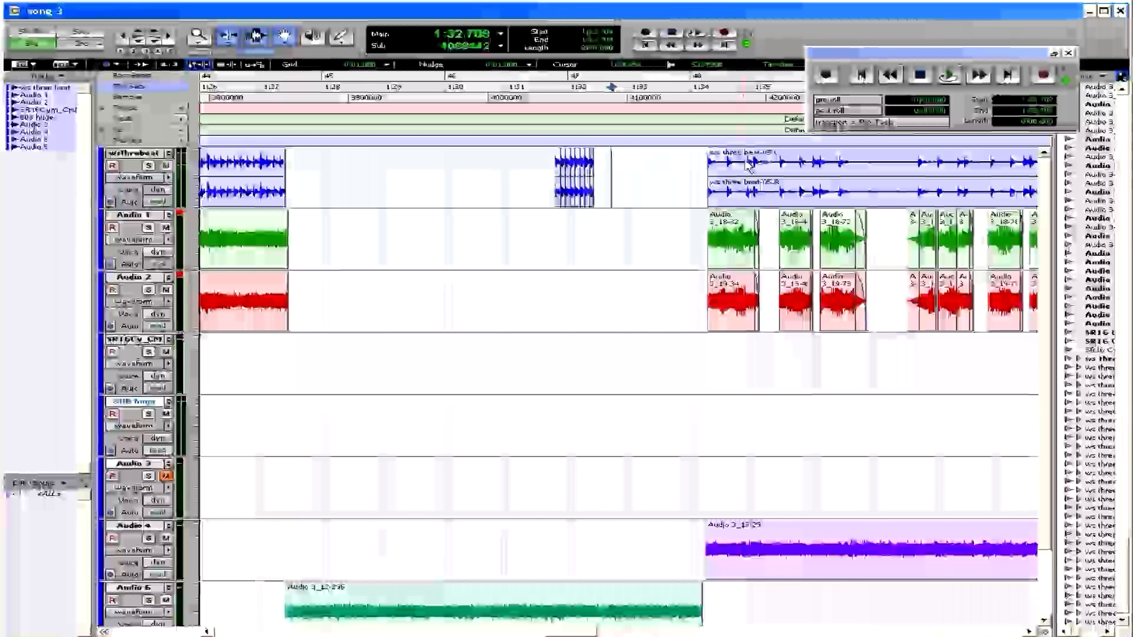
pyautogui.moveTo(746, 167); pyautogui.dragTo(752, 171)
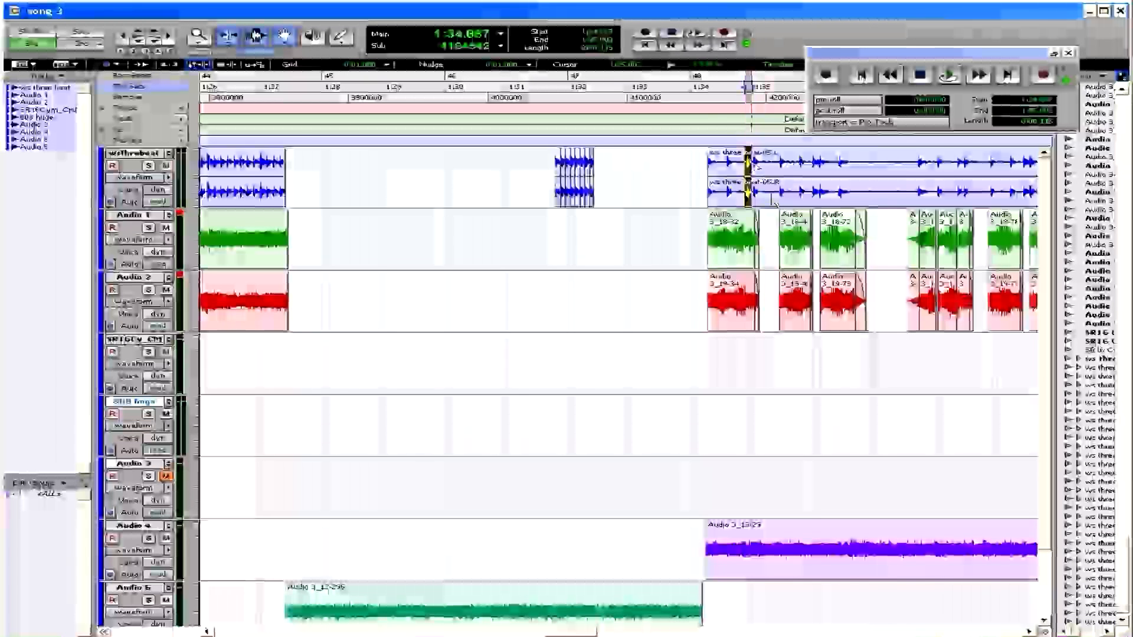
pyautogui.hotkey('ctrl', ']')
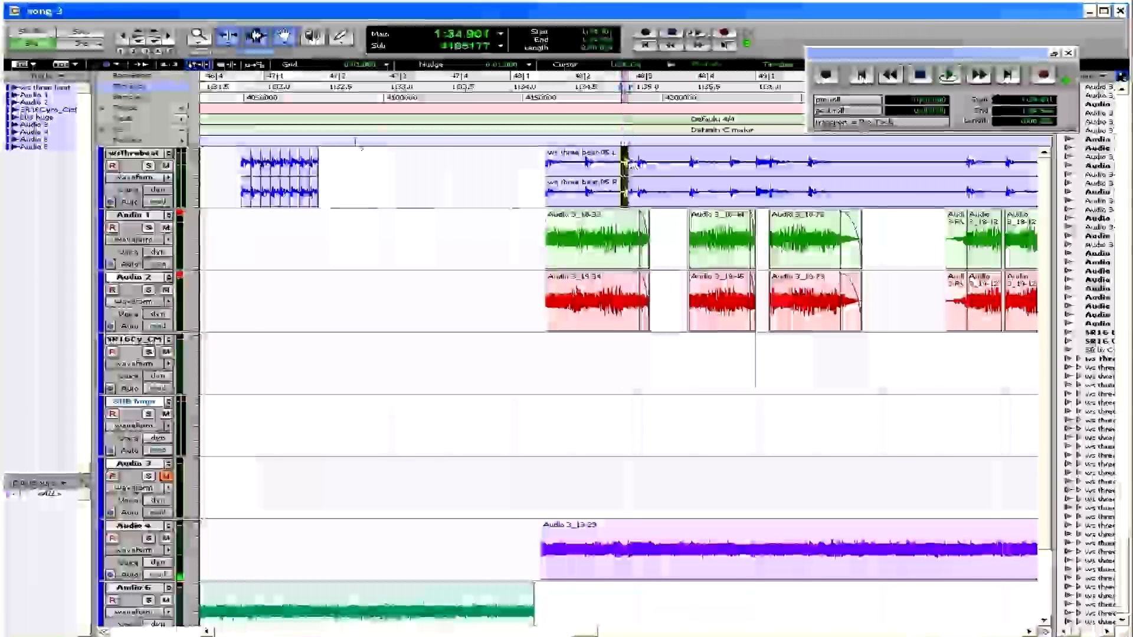
pyautogui.click(148, 166)
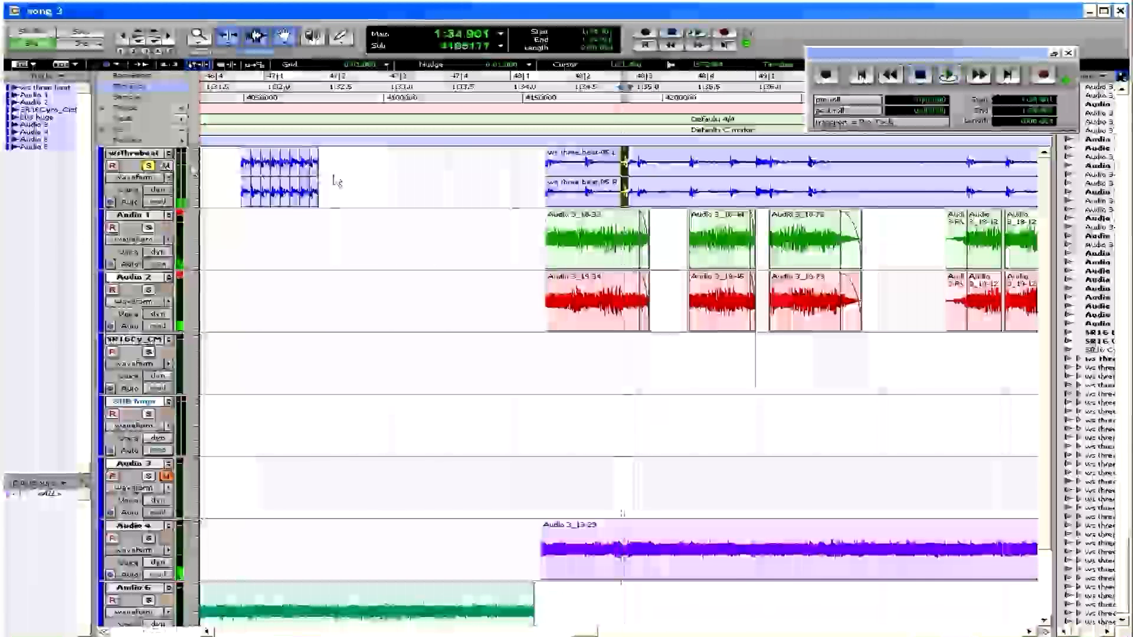
# Audition further hits in the "ws three beat-05" clip and select the 0.036-second hit starting at 1:35.989
pyautogui.moveTo(638, 165); pyautogui.dragTo(747, 170)
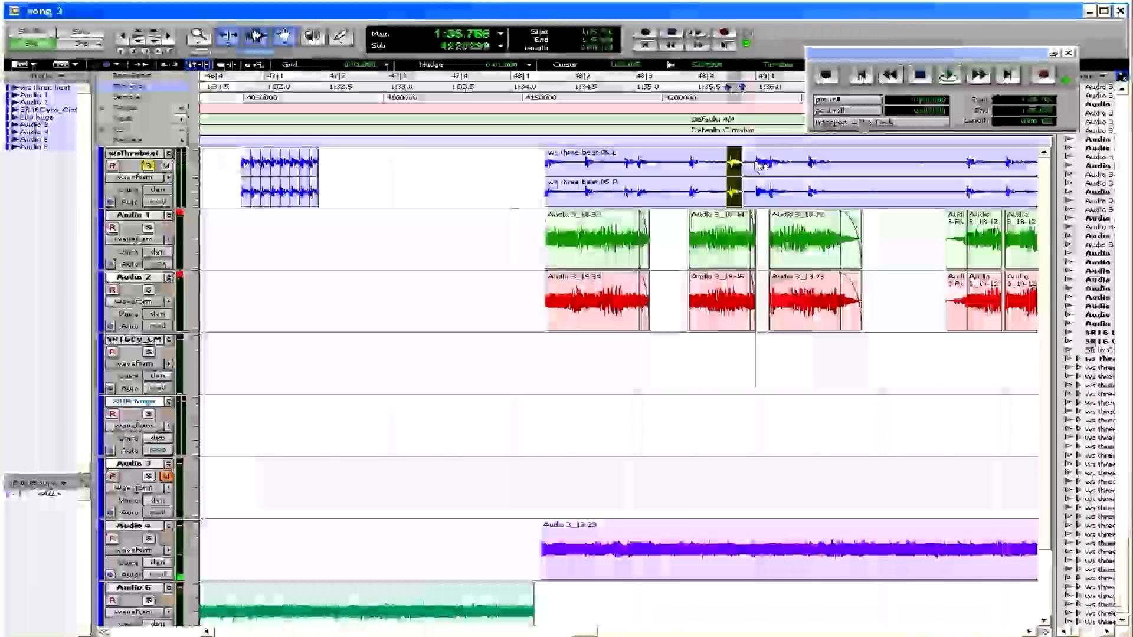
pyautogui.moveTo(756, 167); pyautogui.dragTo(776, 170)
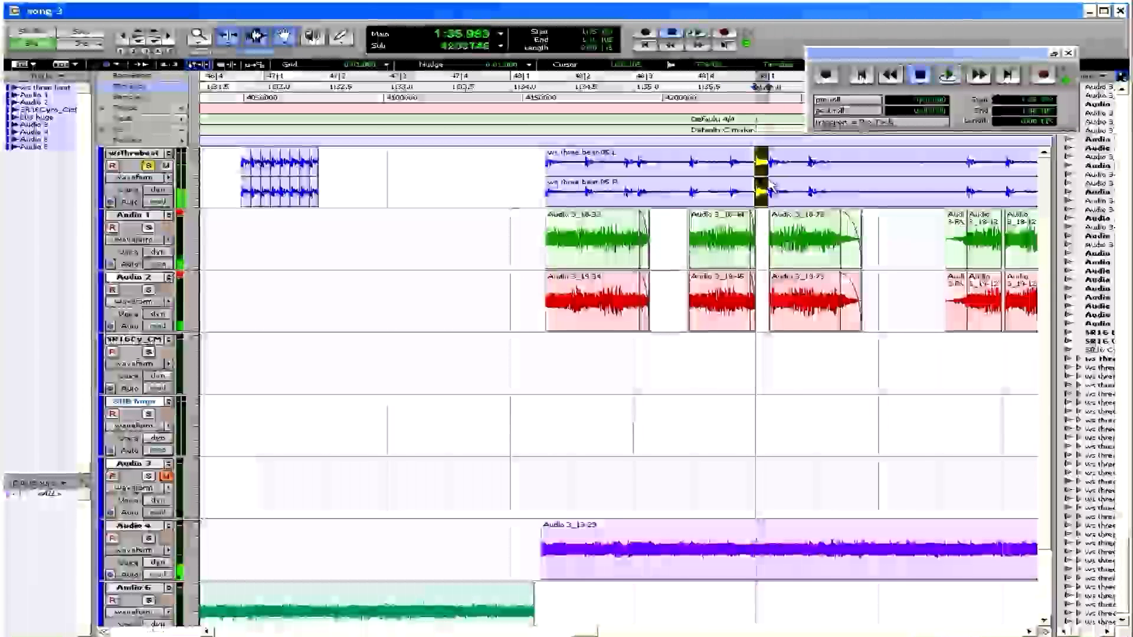
pyautogui.moveTo(756, 164); pyautogui.dragTo(759, 176)
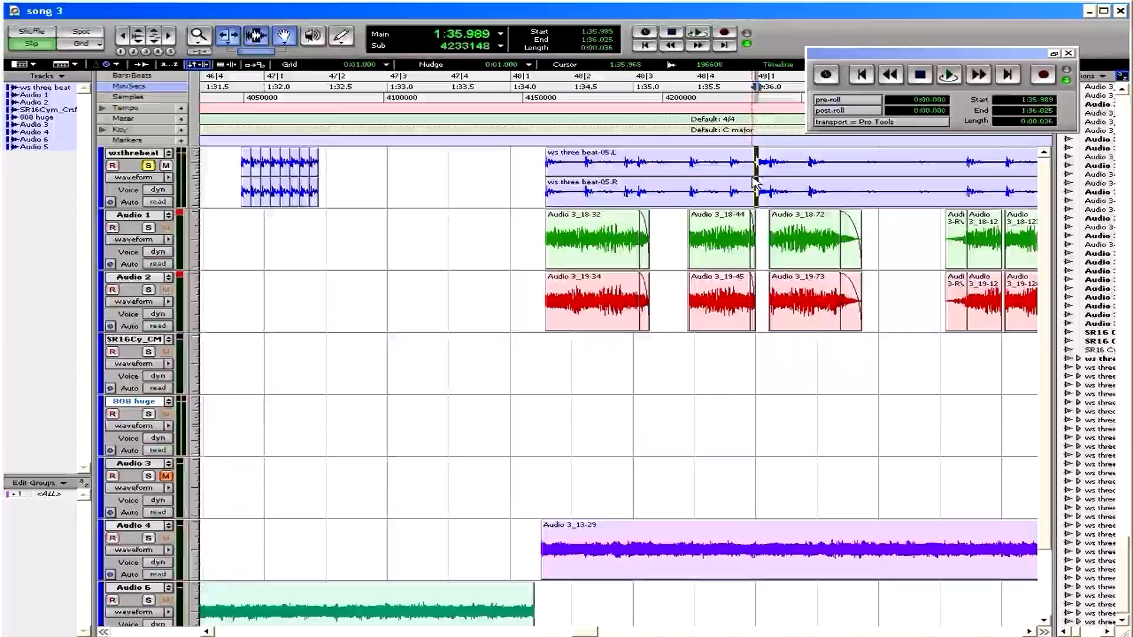
# Paste the short hit into the wsthrebeat gap at about 1:32.6 and repeat it into a continuous row after the eight-hit group
pyautogui.click(338, 168)
pyautogui.hotkey('ctrl', ']')
pyautogui.hotkey('ctrl', ']')
pyautogui.hotkey('ctrl', ']')
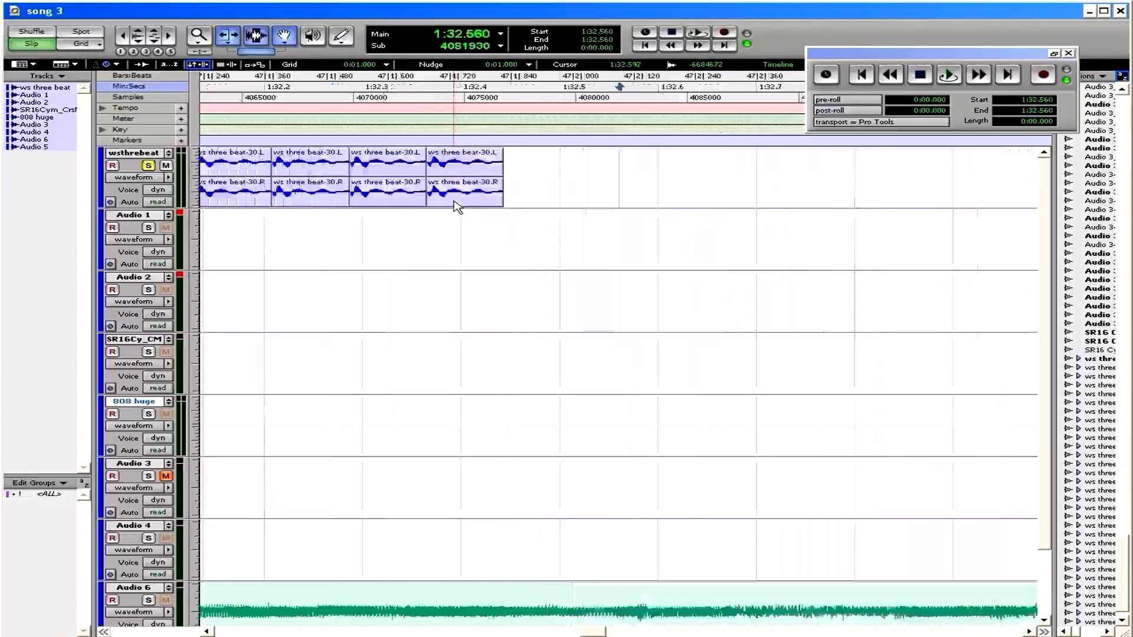
pyautogui.hotkey('ctrl', '[')
pyautogui.hotkey('ctrl', '[')
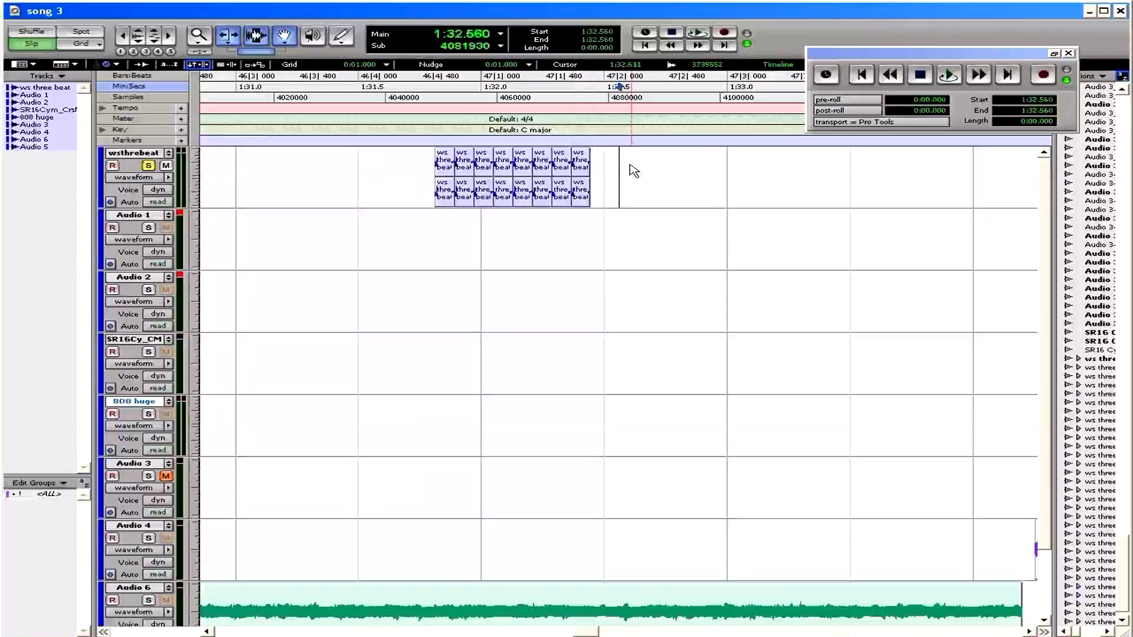
pyautogui.moveTo(629, 171); pyautogui.dragTo(635, 171)
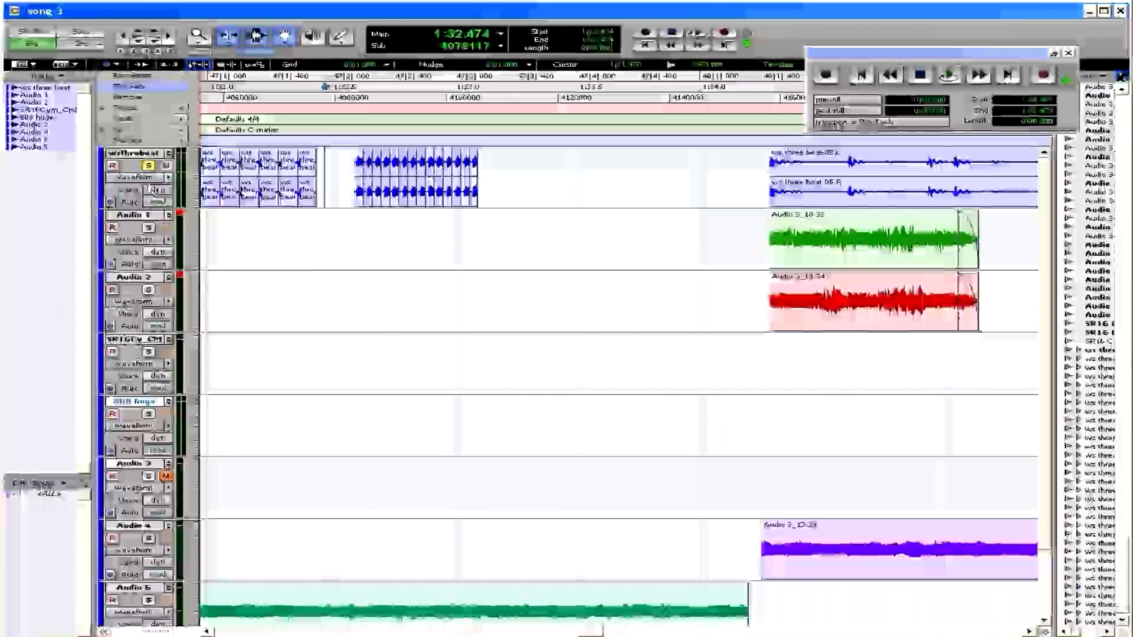
# Copy the whole row of short hits and place the copy further along the wsthrebeat gap, starting at about 1:33.342
pyautogui.hscroll(-2, 202, 198)
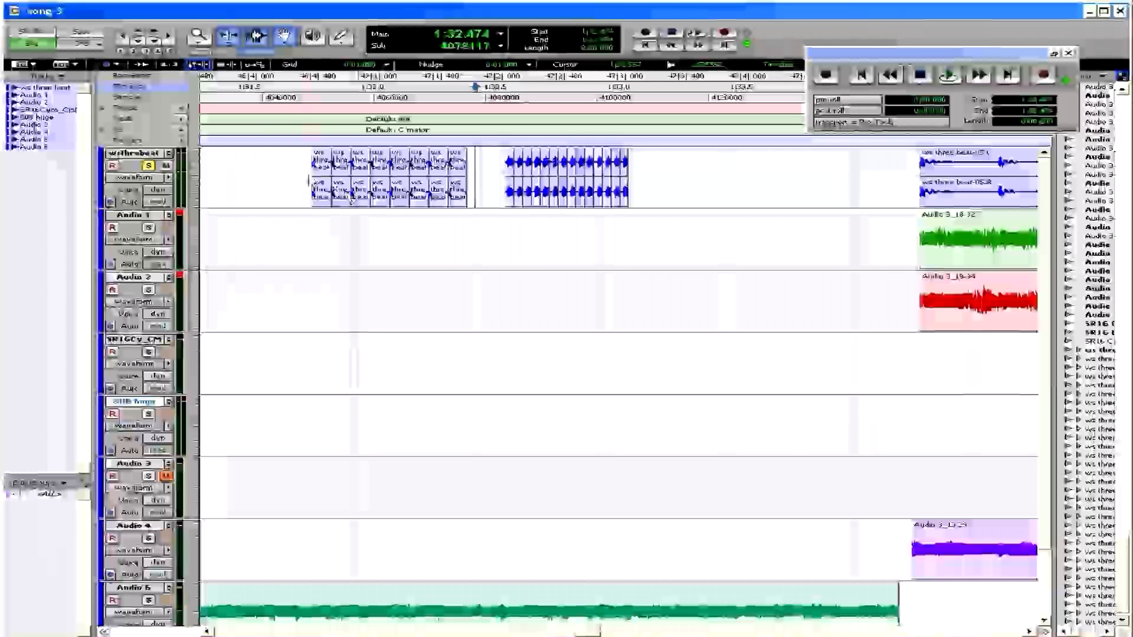
pyautogui.click(292, 174)
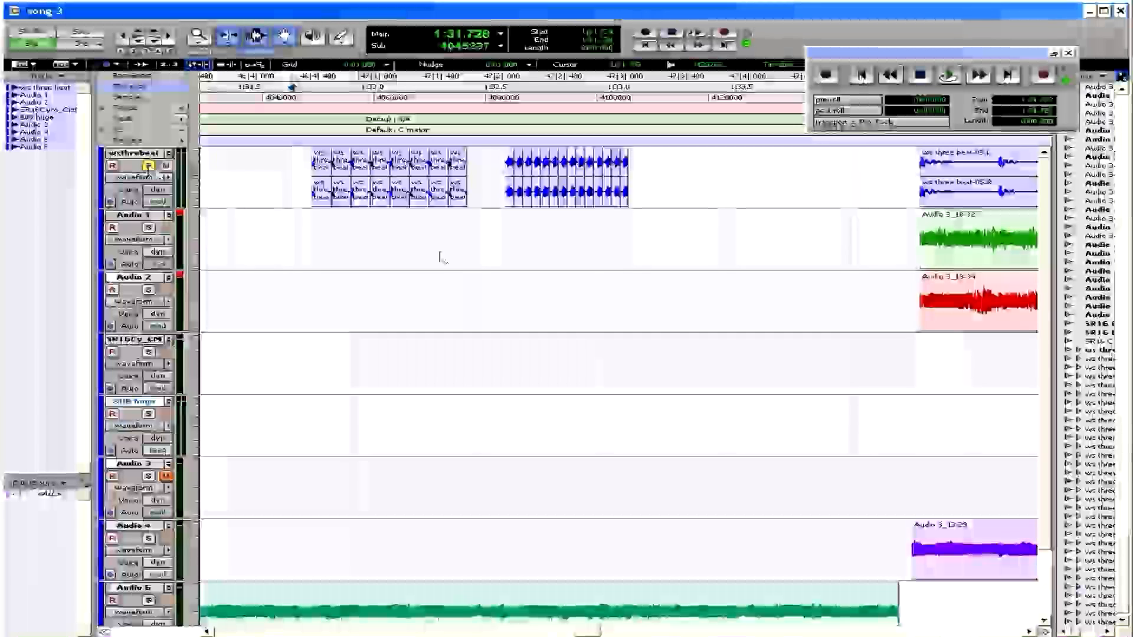
pyautogui.click(519, 203)
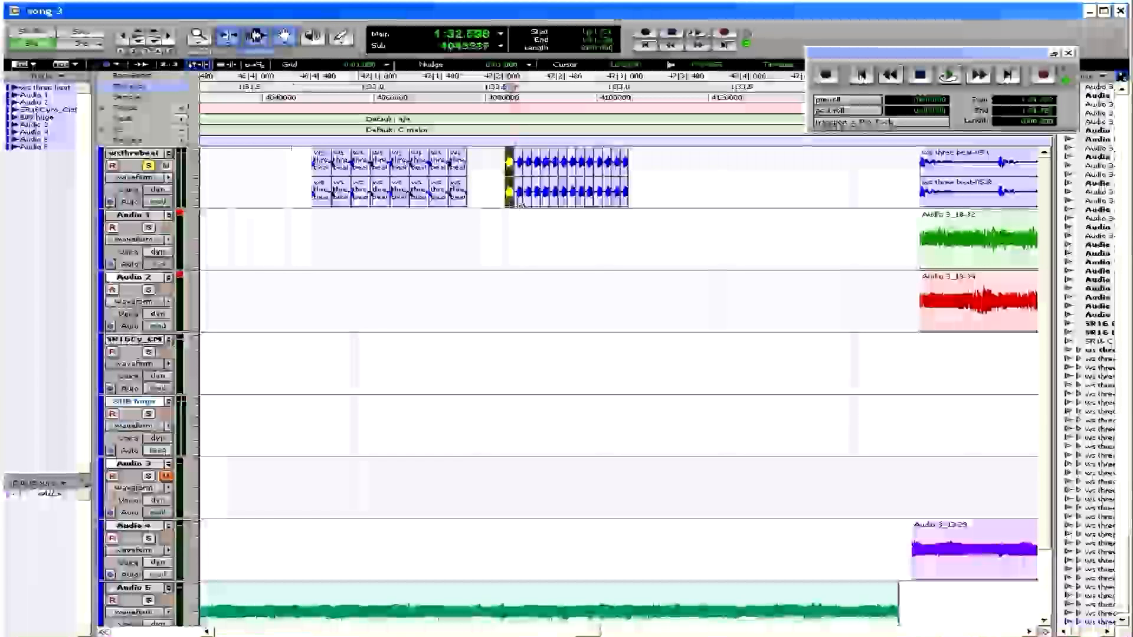
pyautogui.keyDown('shift'); pyautogui.click(625, 201); pyautogui.keyUp('shift')
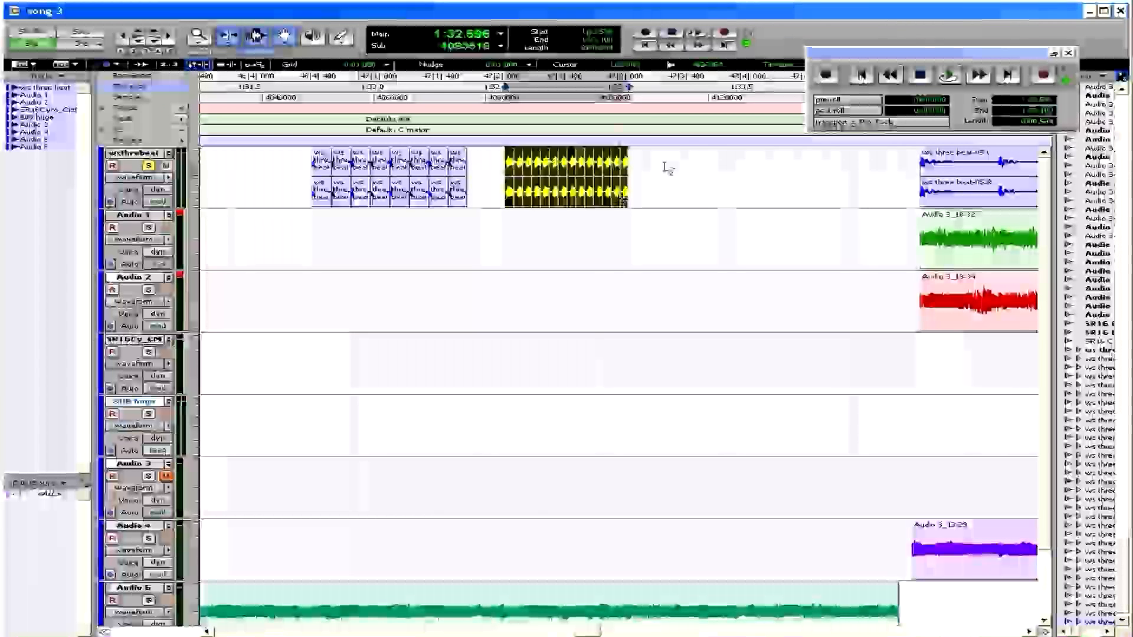
pyautogui.click(702, 169)
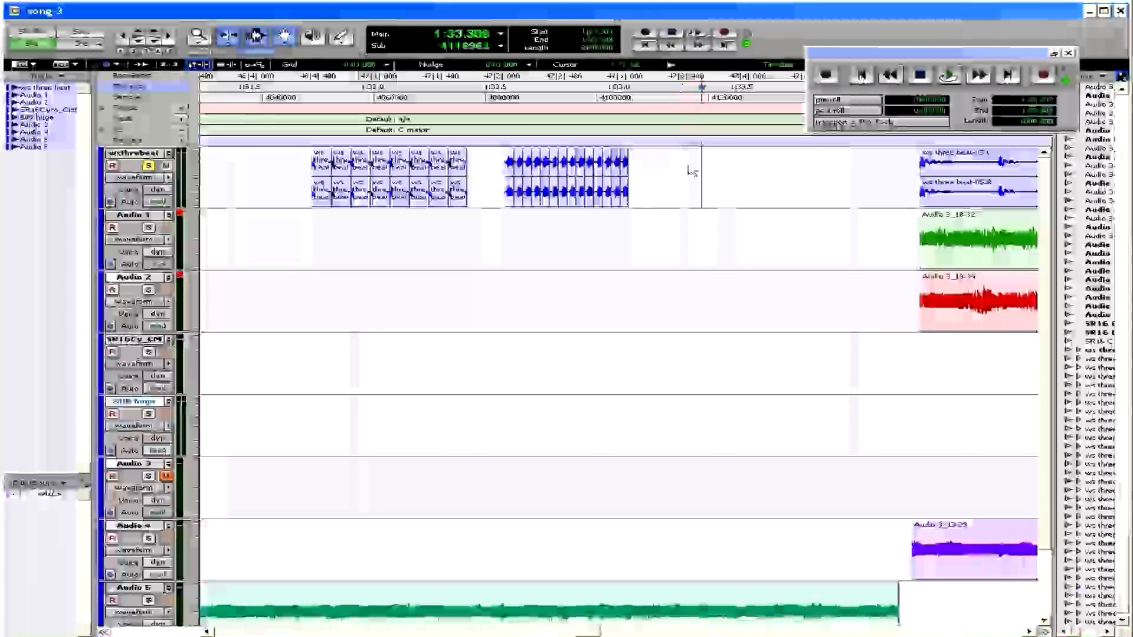
pyautogui.hotkey('ctrl', 'v')
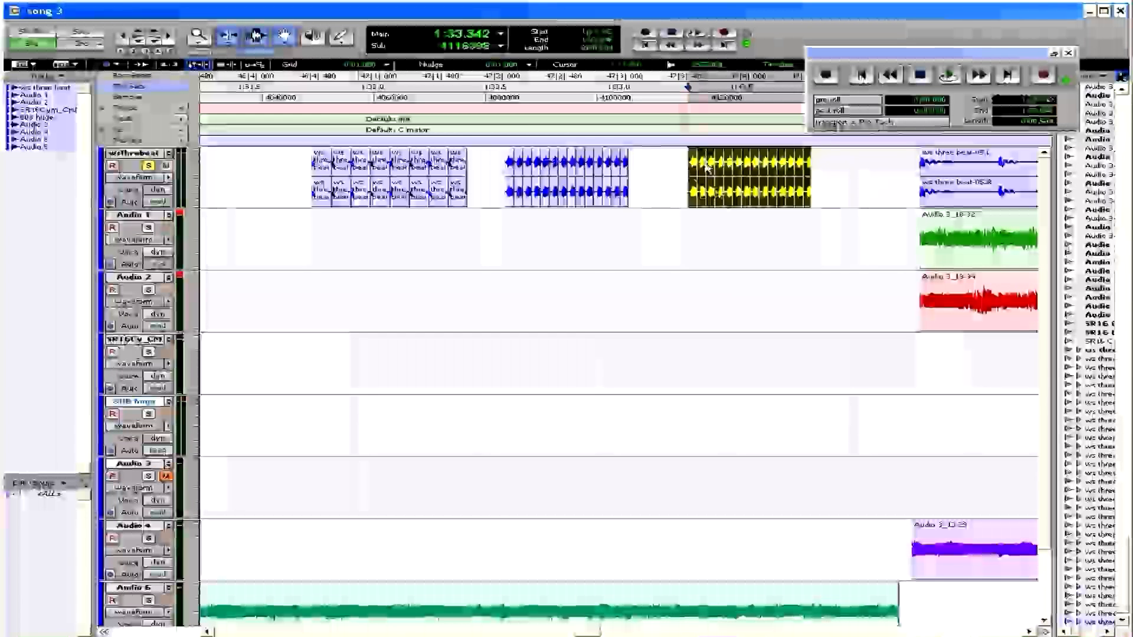
# Delete every second hit in the copied row on the wsthrebeat track, leaving seven evenly spaced hits
pyautogui.click(723, 170)
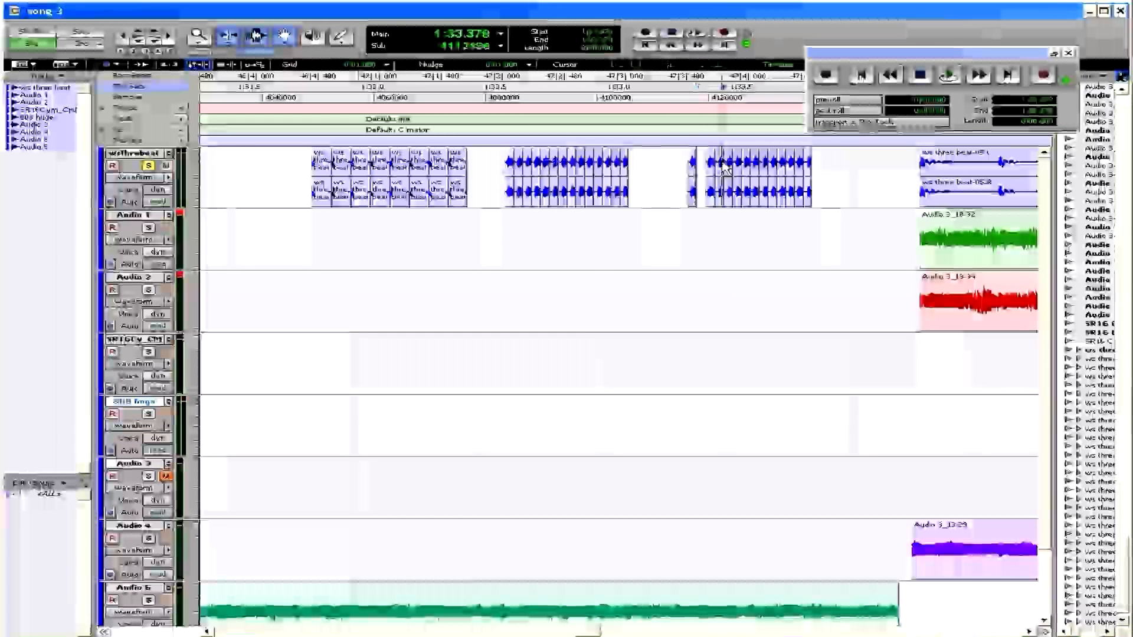
pyautogui.click(753, 169)
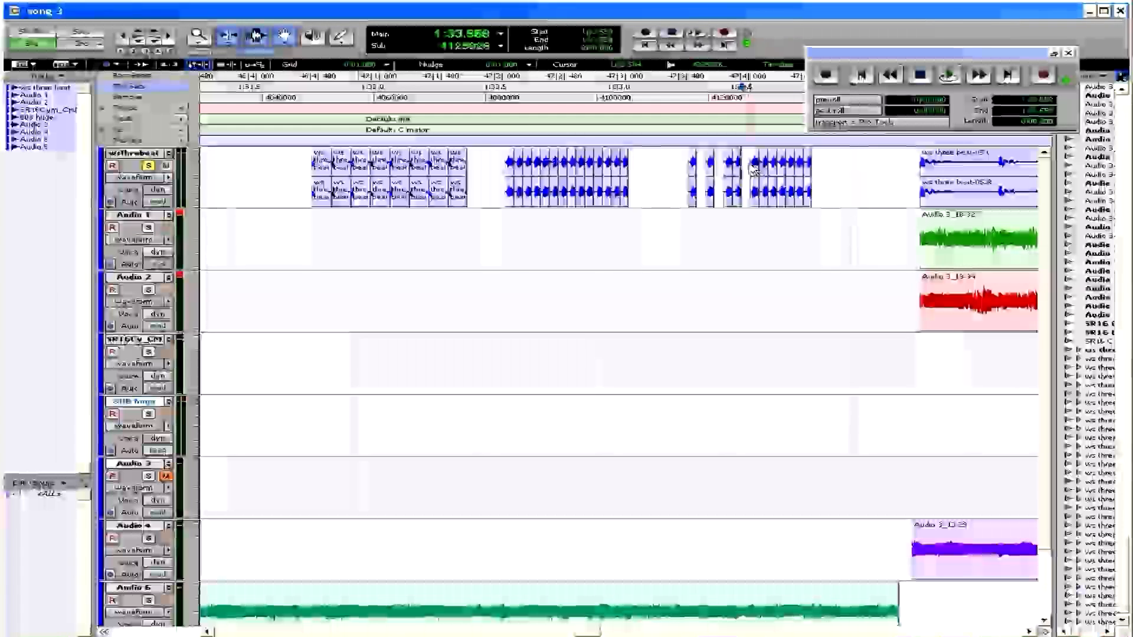
pyautogui.press('Delete')
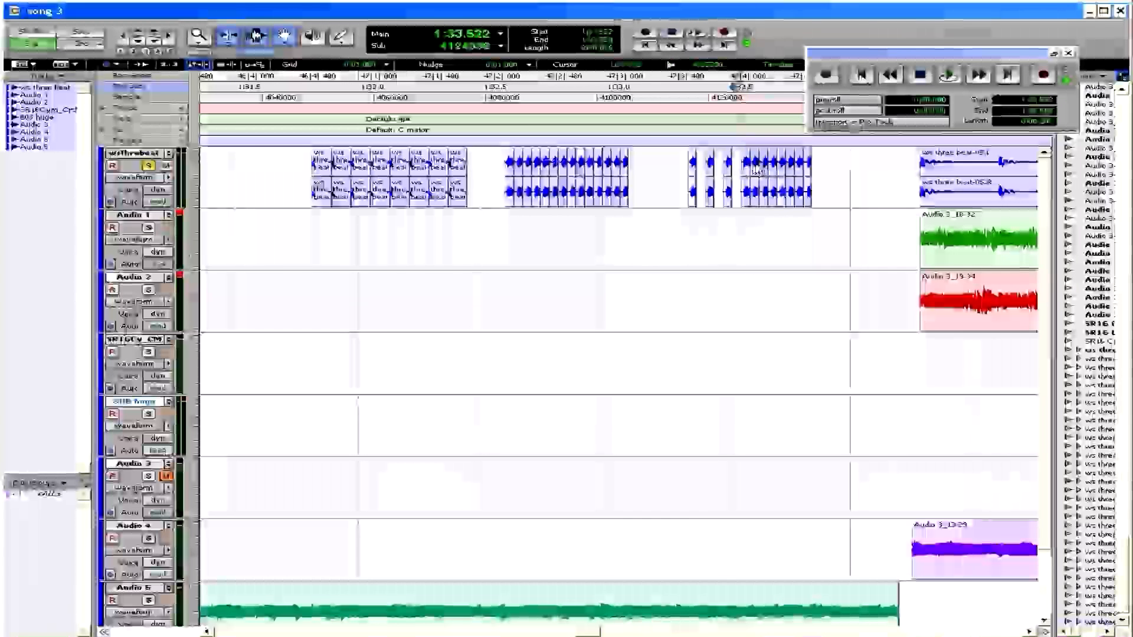
pyautogui.doubleClick(755, 168)
pyautogui.press('Delete')
pyautogui.click(774, 168)
pyautogui.doubleClick(774, 166)
pyautogui.press('Delete')
pyautogui.doubleClick(790, 167)
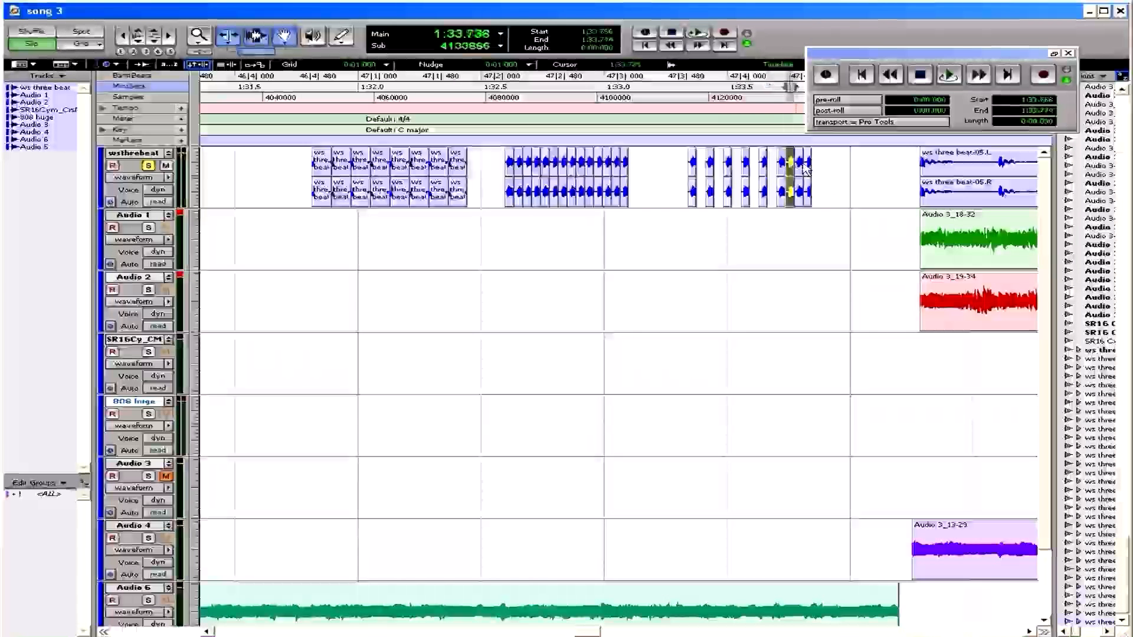
pyautogui.press('Delete')
pyautogui.click(808, 165)
# Play the two rows of short hits from about 1:32.557 to check the stutter
pyautogui.click(679, 171)
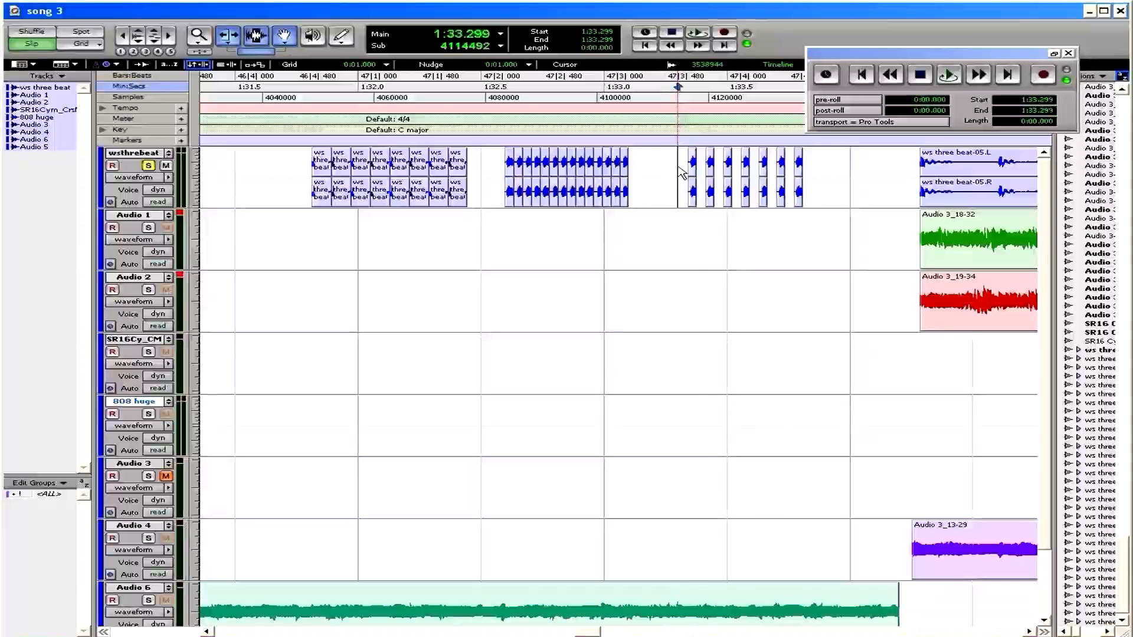
pyautogui.press('space')
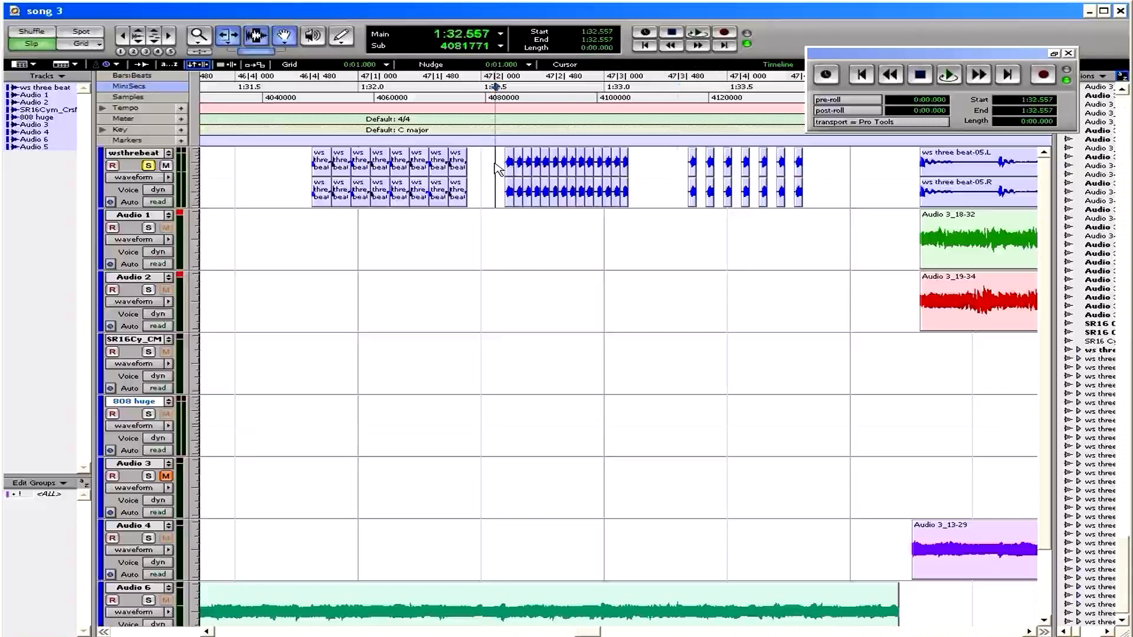
pyautogui.press('space')
pyautogui.press('space')
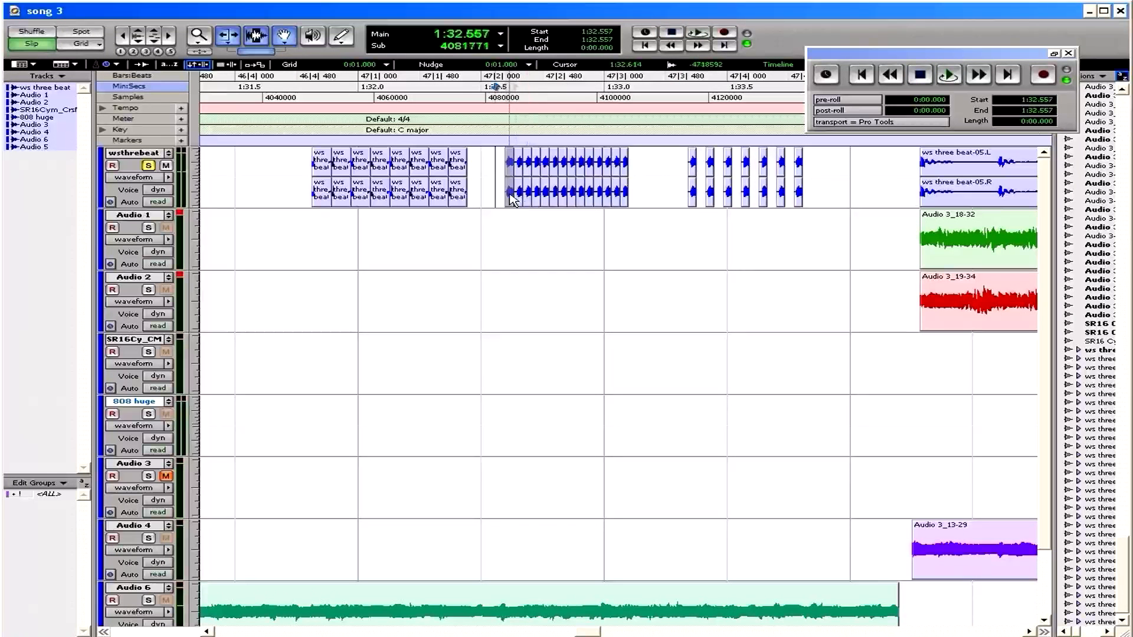
# Move the continuous row to end just before the seven spaced hits, and move the eight-hit group to start at 1:32.099
pyautogui.click(609, 200)
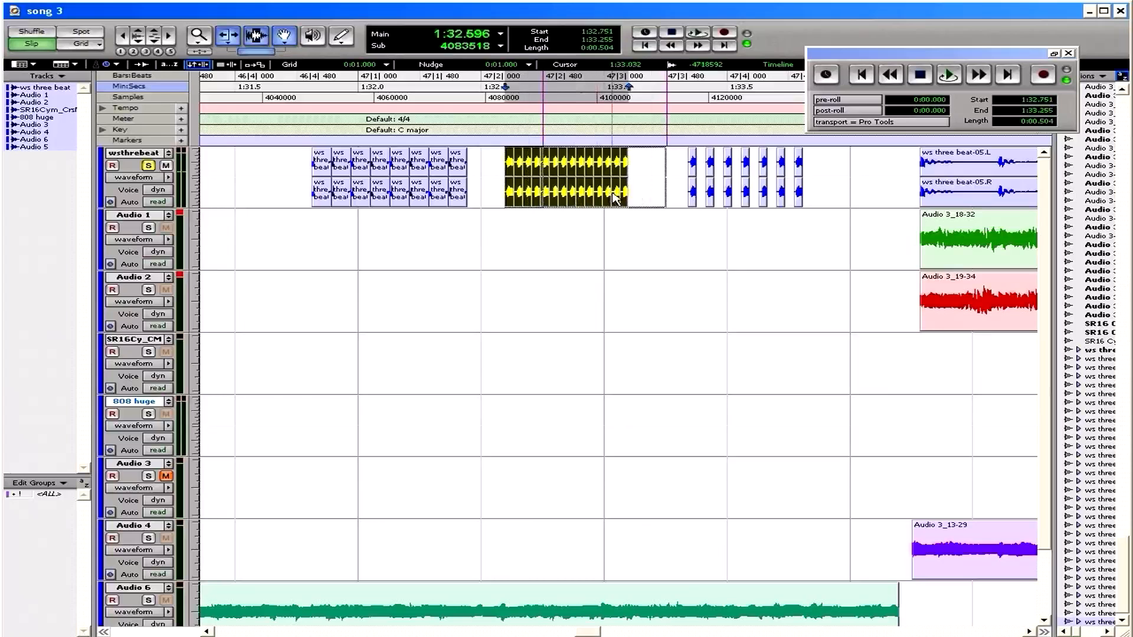
pyautogui.moveTo(624, 199); pyautogui.dragTo(625, 200)
pyautogui.moveTo(466, 200); pyautogui.dragTo(417, 197)
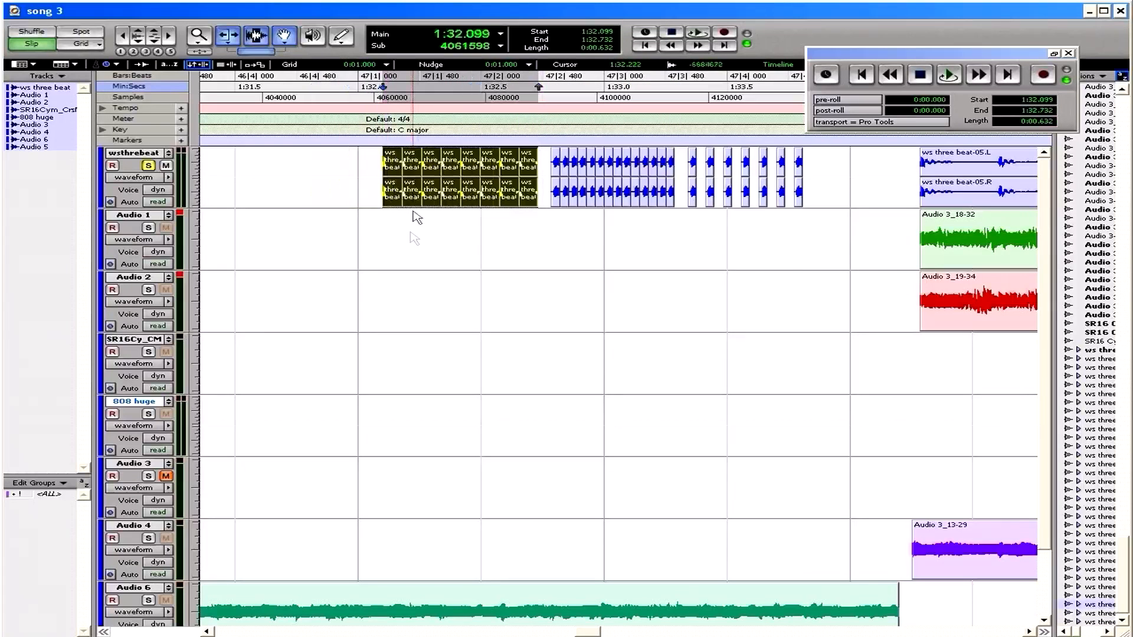
# Delete every second hit in the eight-hit group on the wsthrebeat track
pyautogui.click(410, 227)
pyautogui.press('Delete')
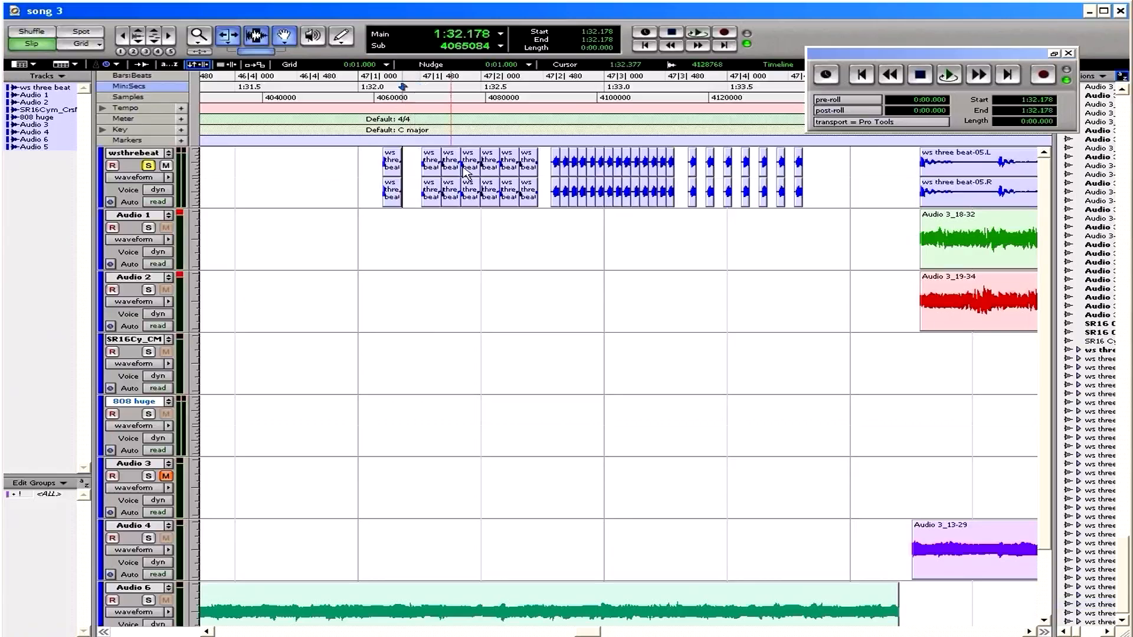
pyautogui.click(453, 172)
pyautogui.press('Delete')
pyautogui.click(478, 169)
pyautogui.click(494, 170)
pyautogui.press('Delete')
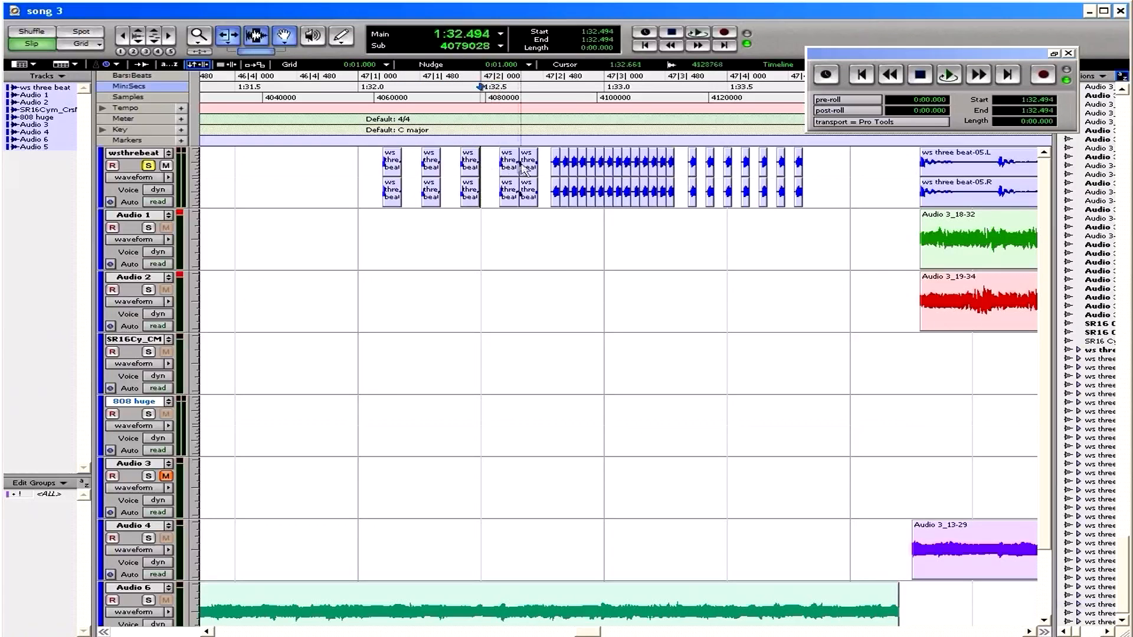
# Move the four remaining longer hits together along the wsthrebeat track to start at 1:32.150
pyautogui.click(393, 190)
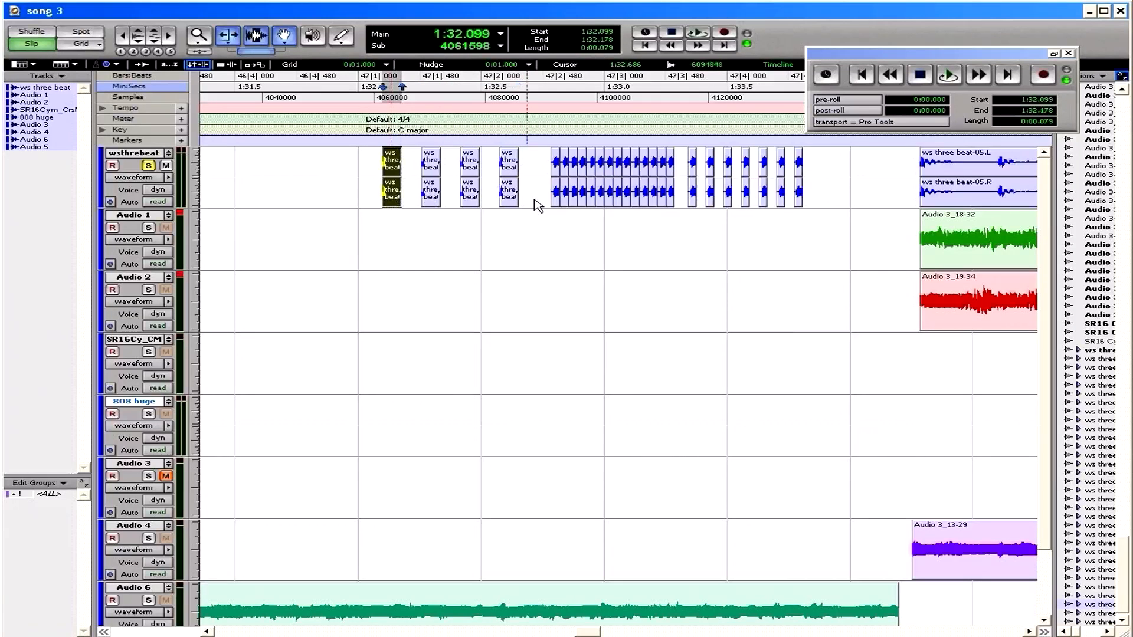
pyautogui.keyDown('shift'); pyautogui.click(520, 195); pyautogui.keyUp('shift')
pyautogui.moveTo(509, 189); pyautogui.dragTo(521, 190)
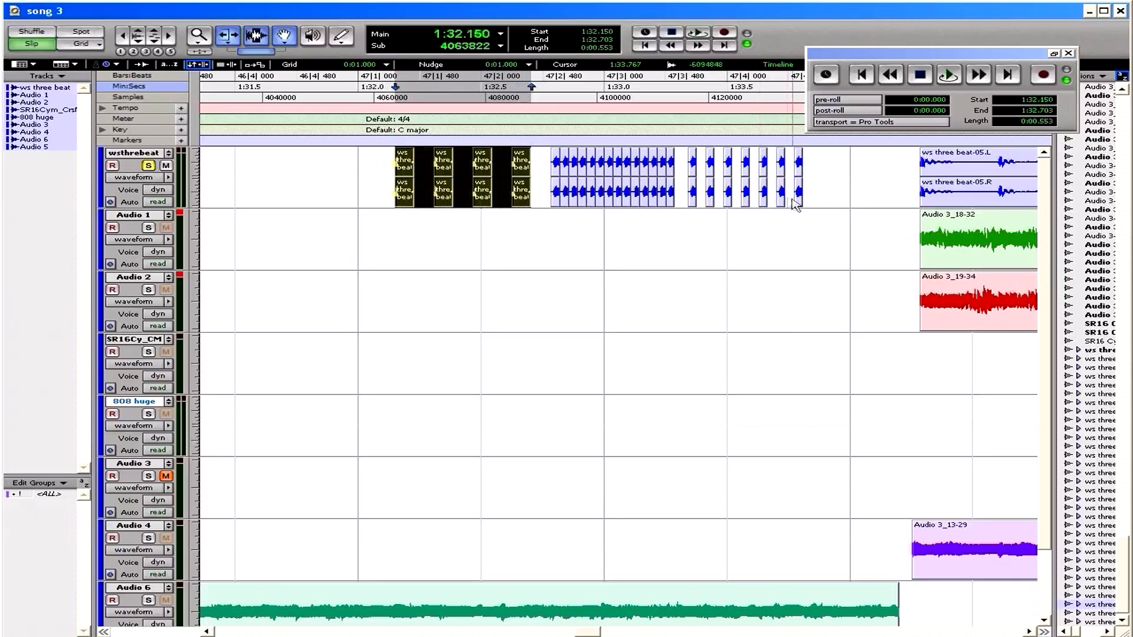
# Play the whole fill from 1:32.049 to check its rhythm
pyautogui.click(370, 230)
pyautogui.press('space')
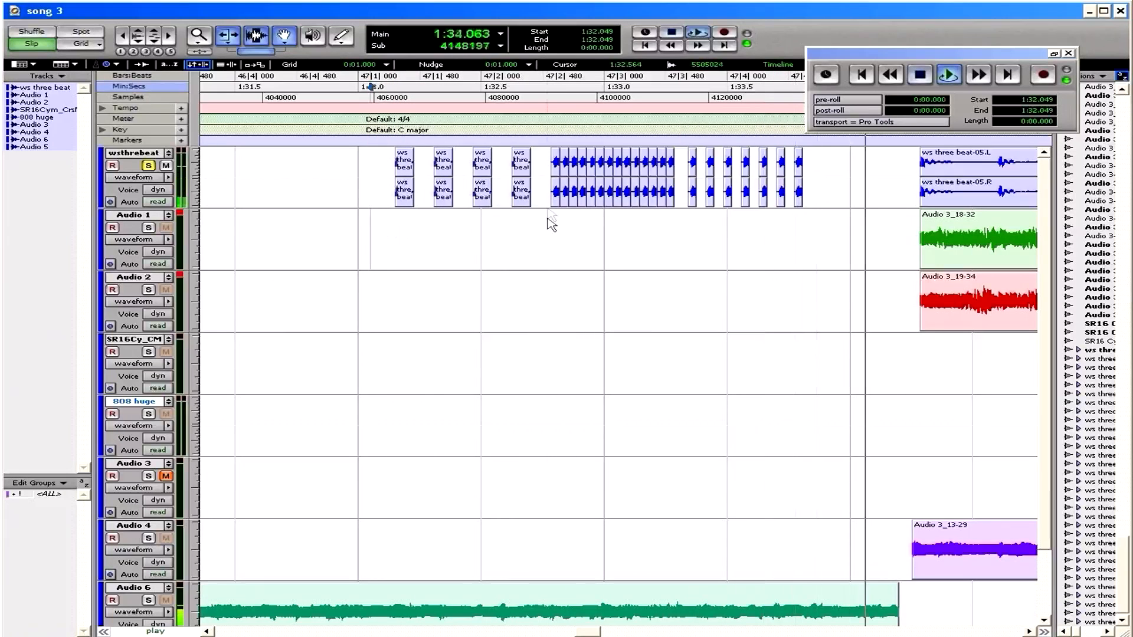
pyautogui.press('space')
# Add two more widely spaced copies of the last short hit before the "ws three beat-05" clip and play the ending from 1:33.680
pyautogui.click(800, 197)
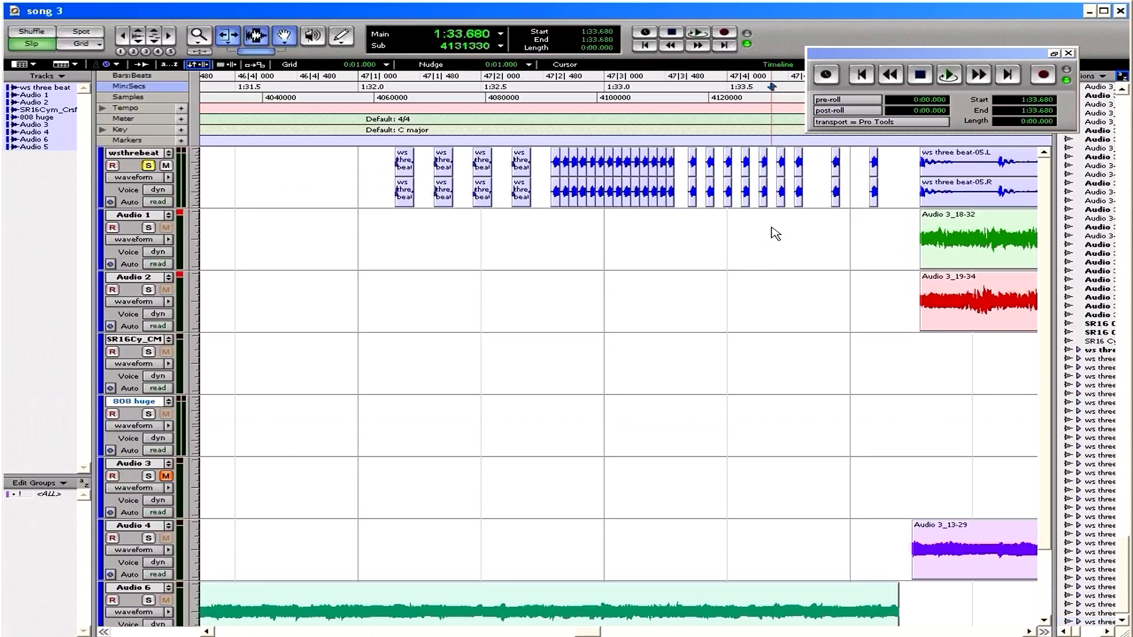
pyautogui.press('space')
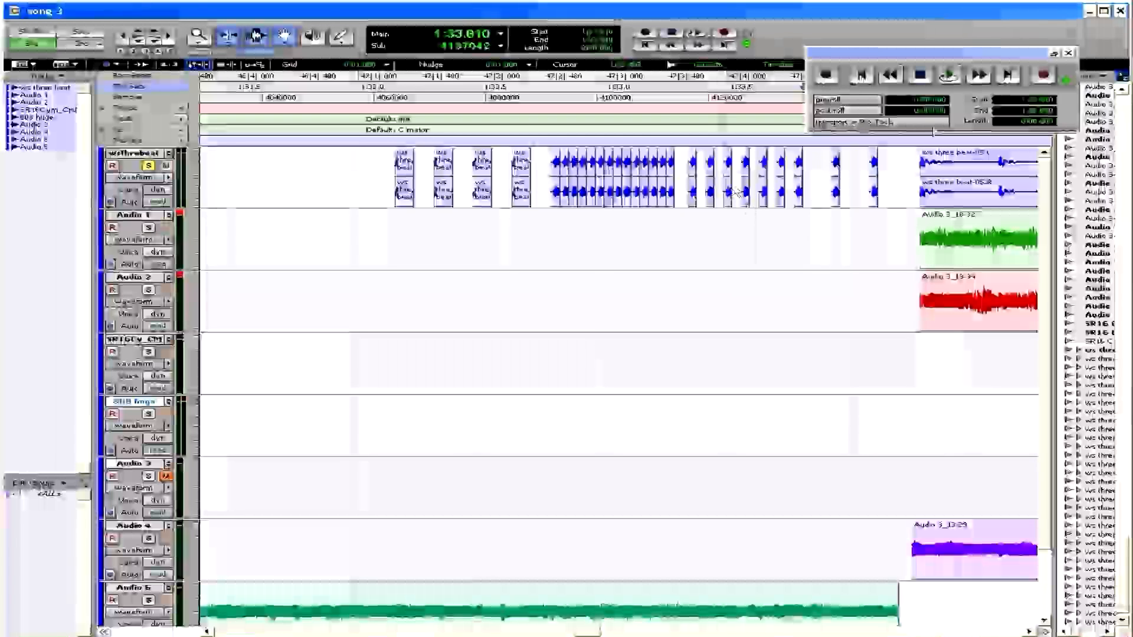
# Select the gap at 1:33.810 between the final short hits, extend the selection to Audio 6, and delete that section of the Audio 6 clip
pyautogui.click(818, 177)
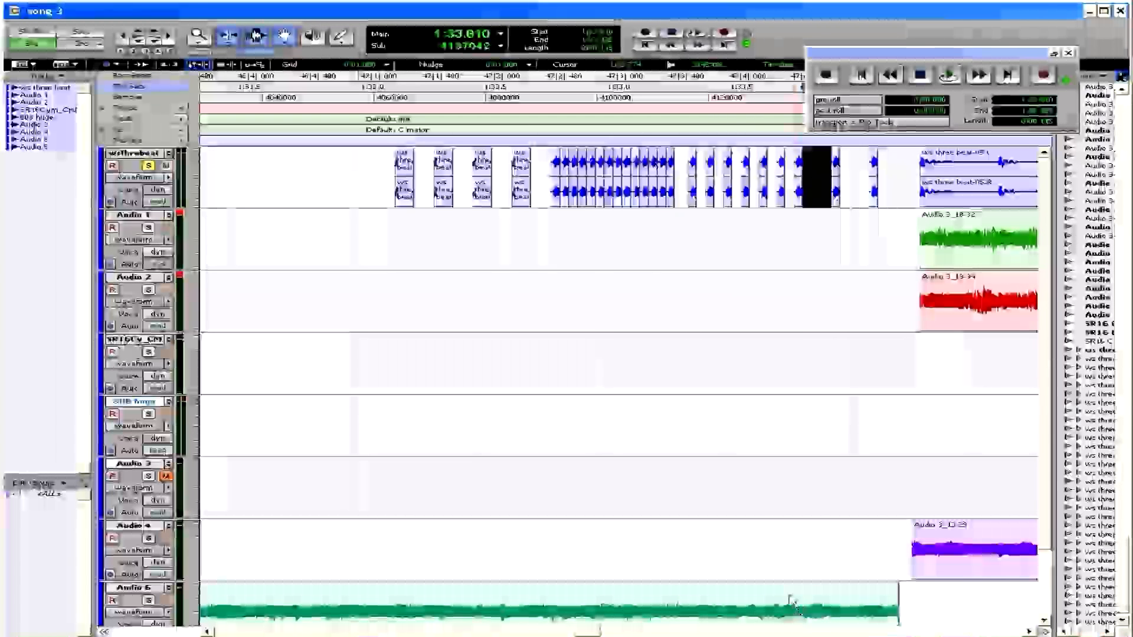
pyautogui.keyDown('shift'); pyautogui.click(823, 599); pyautogui.keyUp('shift')
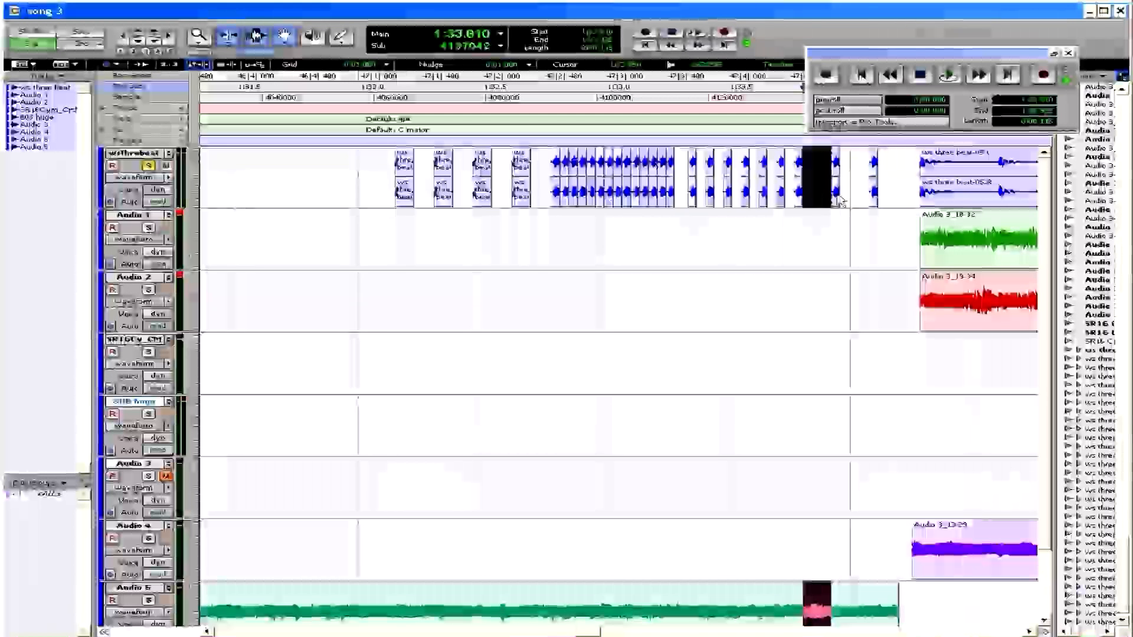
pyautogui.press('Delete')
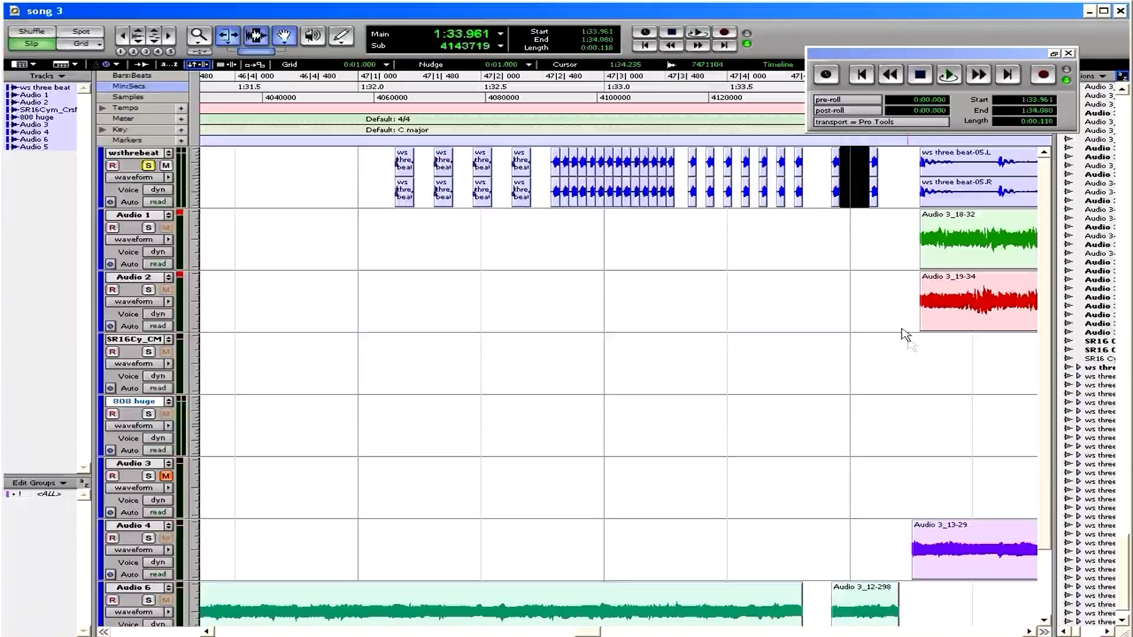
# Delete the Audio 6 sections matching the last two gaps, starting at 1:33.961 and 1:34.116, and play the result from 1:32.640
pyautogui.press('Delete')
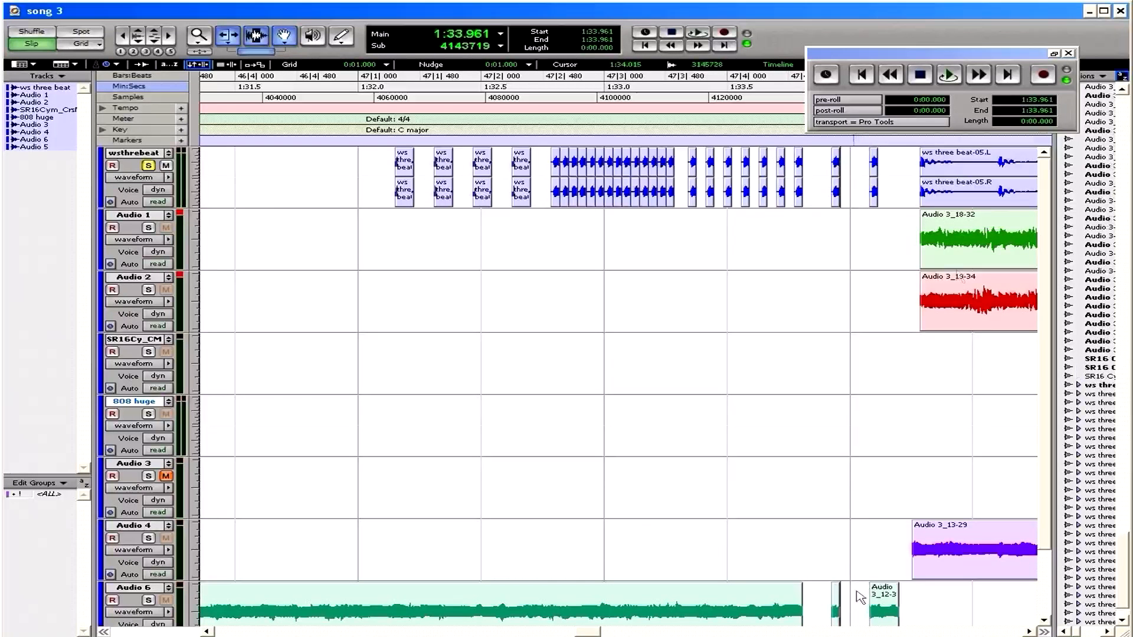
pyautogui.press('Tab')
pyautogui.hotkey('shift', 'Tab')
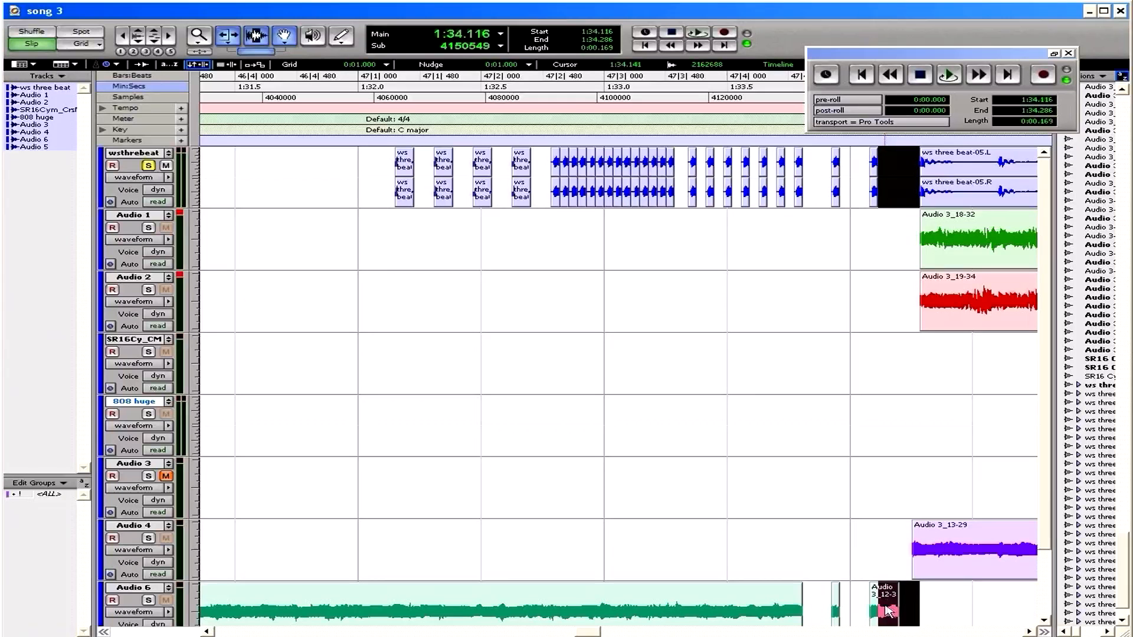
pyautogui.press('Delete')
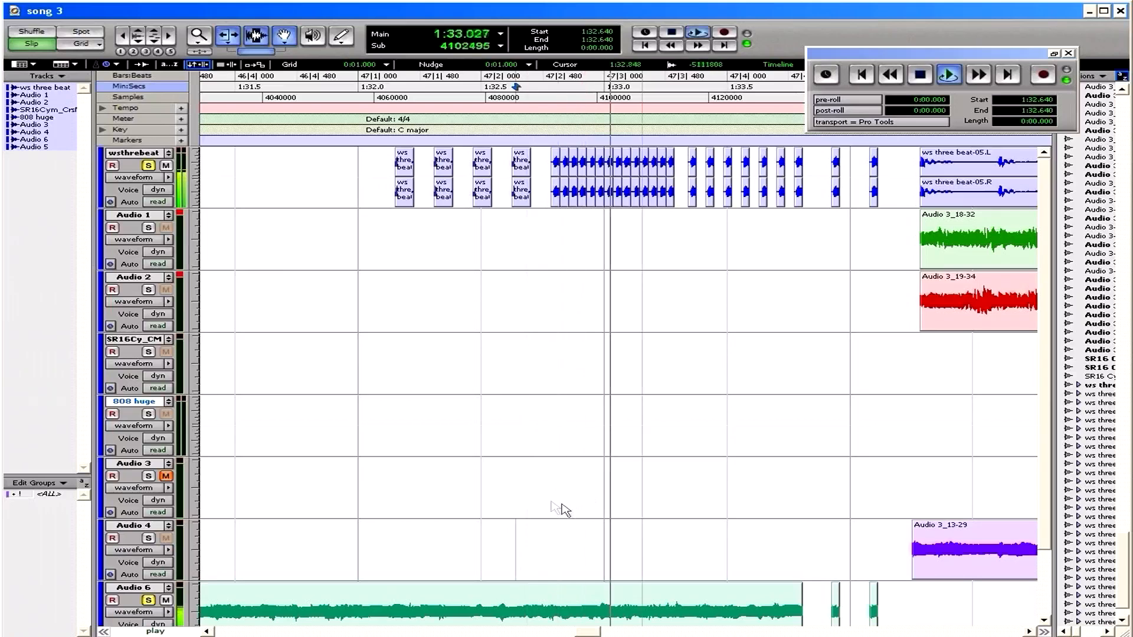
pyautogui.press('space')
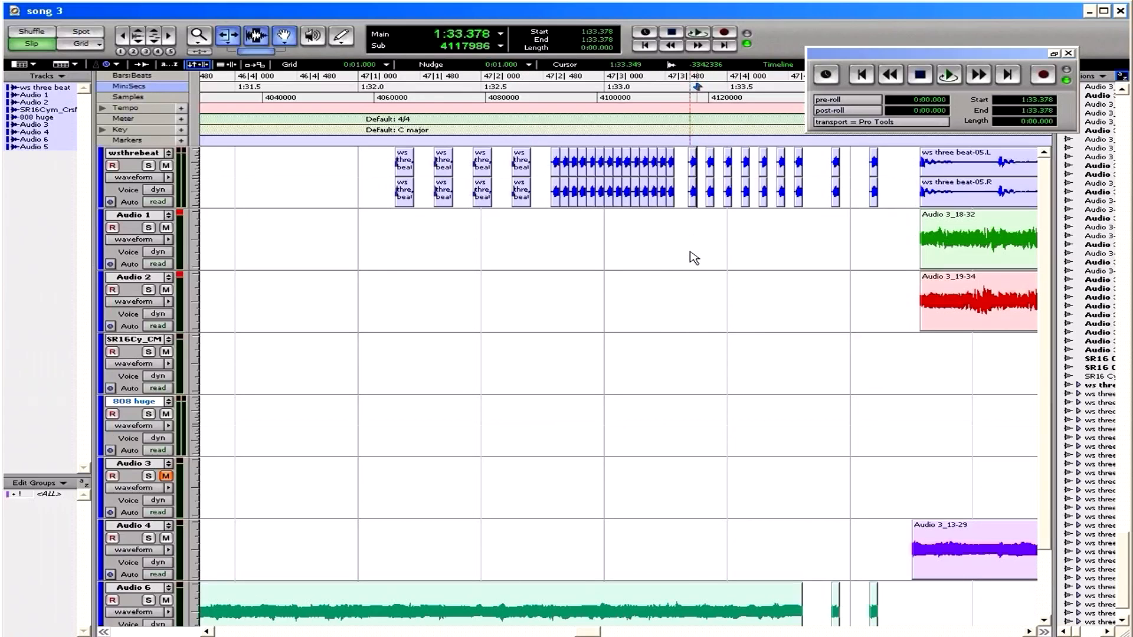
# Delete the Audio 6 sections that match the gaps between the evenly spaced short hits, from 1:33.378 onward
pyautogui.press('Delete')
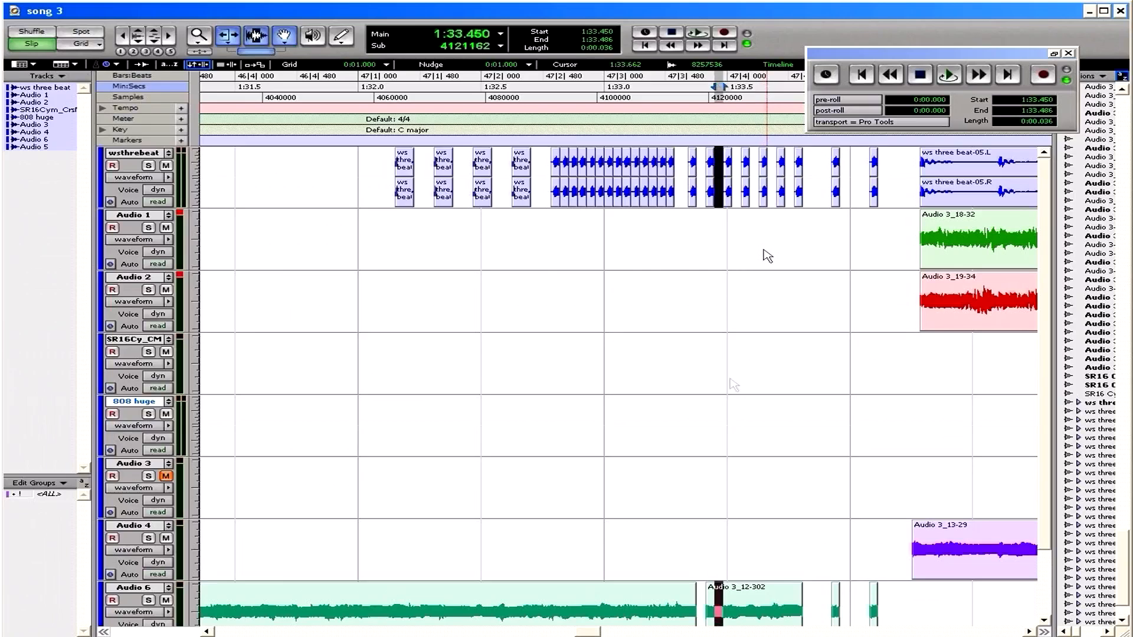
pyautogui.press('Delete')
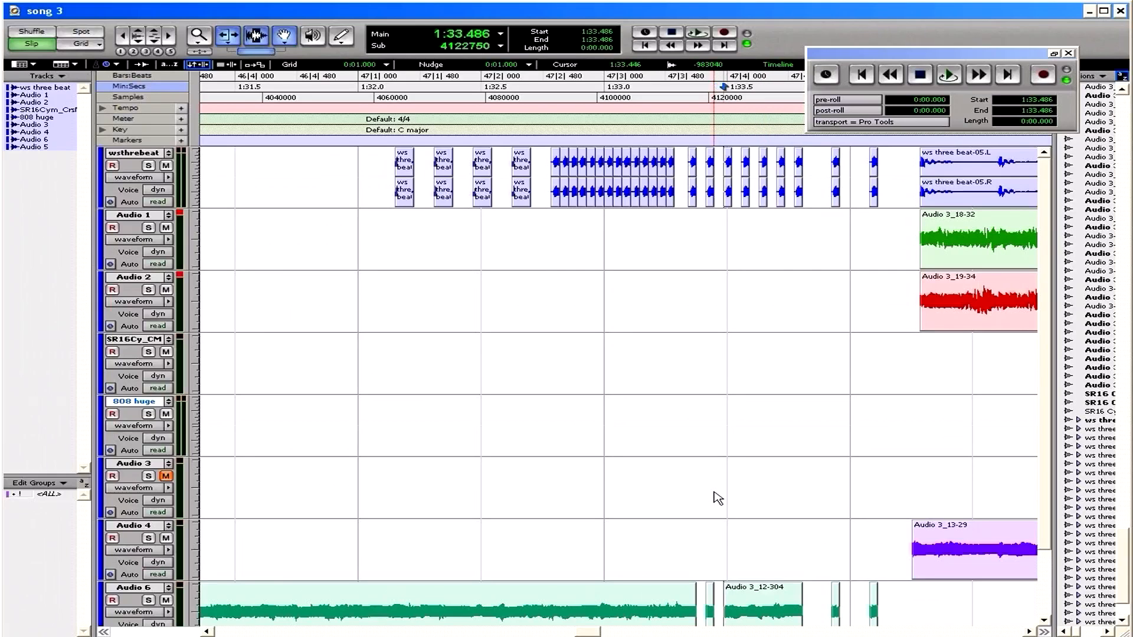
pyautogui.press('Delete')
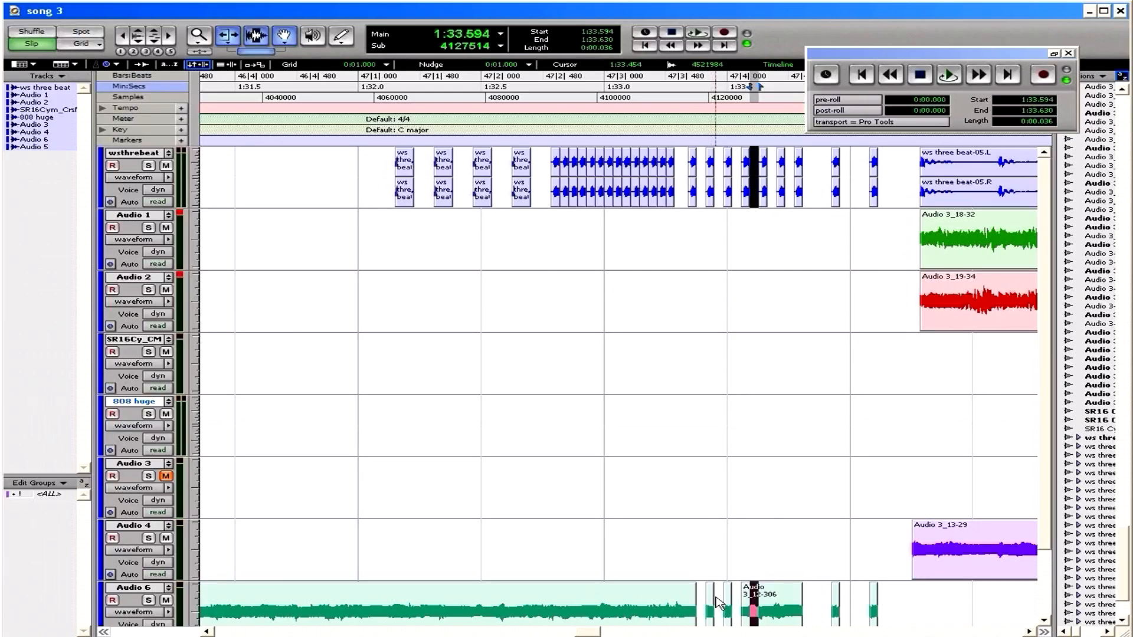
pyautogui.press('Delete')
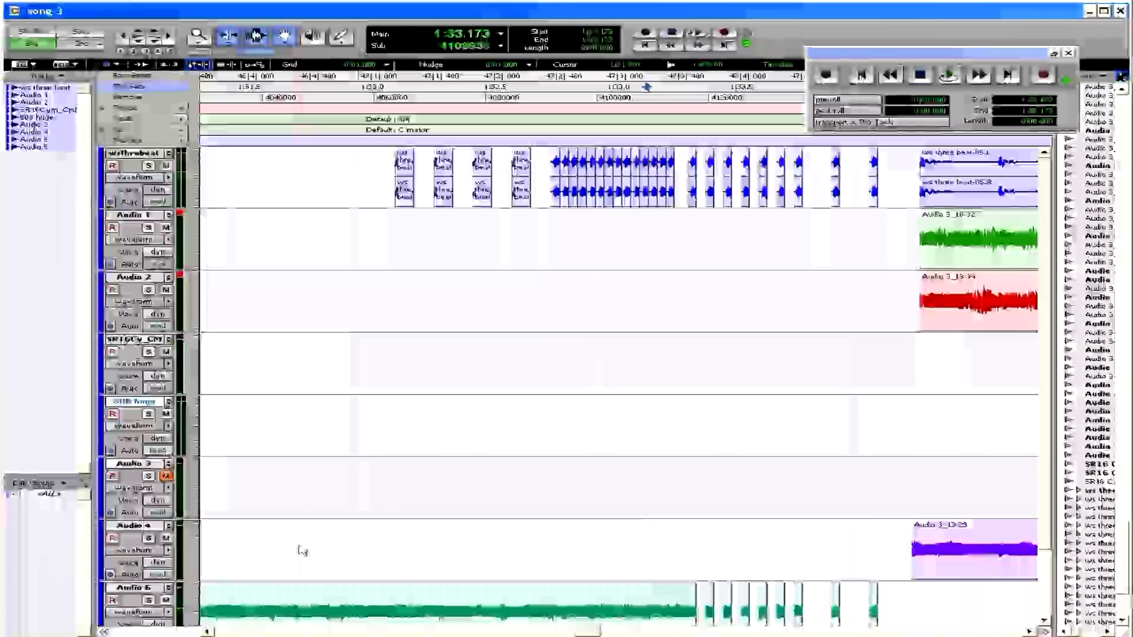
# Copy the reversed crash and 808 huge clips starting at 0:13.916 and paste them on their own tracks at 1:32.323
pyautogui.hotkey('ctrl', '[')
pyautogui.hotkey('ctrl', '[')
pyautogui.hotkey('ctrl', '[')
pyautogui.hotkey('ctrl', '[')
pyautogui.hotkey('ctrl', '[')
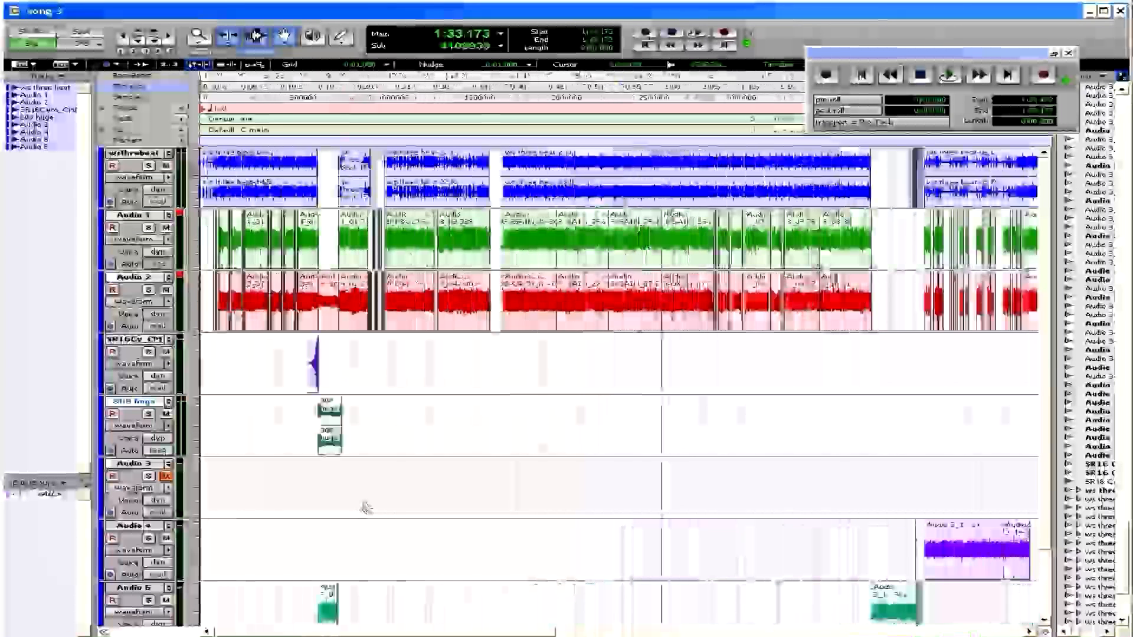
pyautogui.click(315, 382)
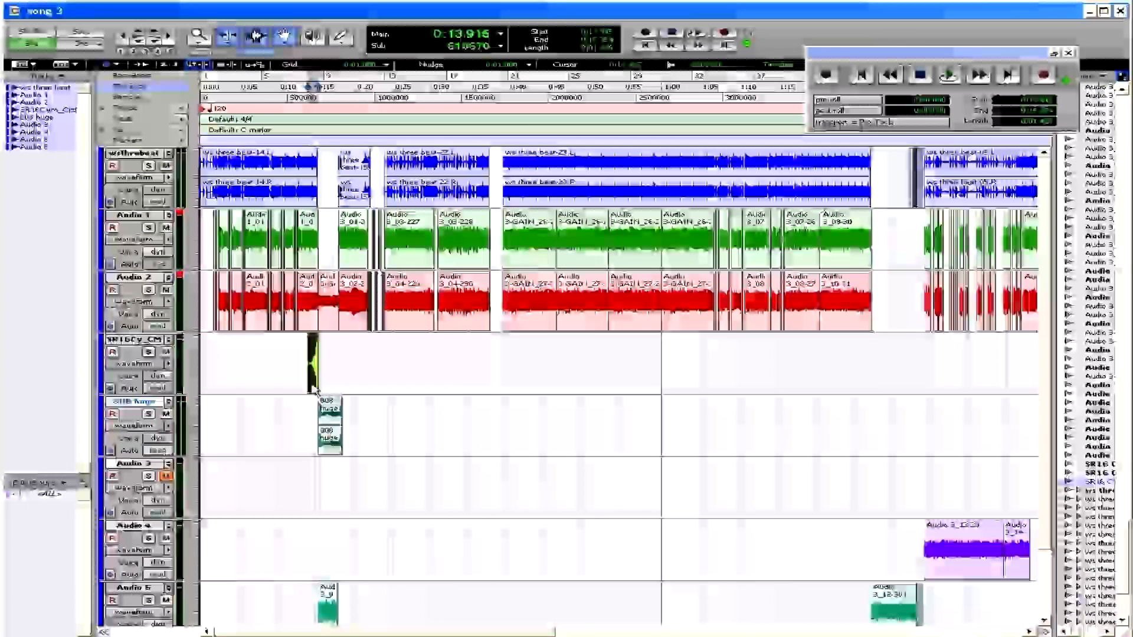
pyautogui.keyDown('shift'); pyautogui.click(333, 444); pyautogui.keyUp('shift')
pyautogui.hscroll(5, 476, 425)
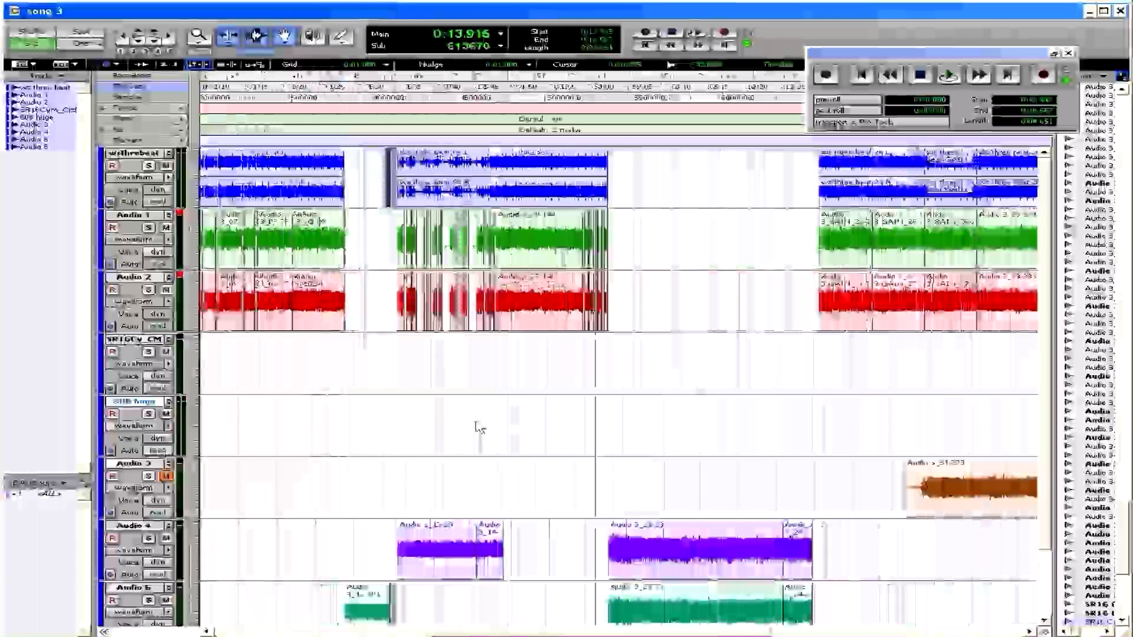
pyautogui.hscroll(-1, 476, 425)
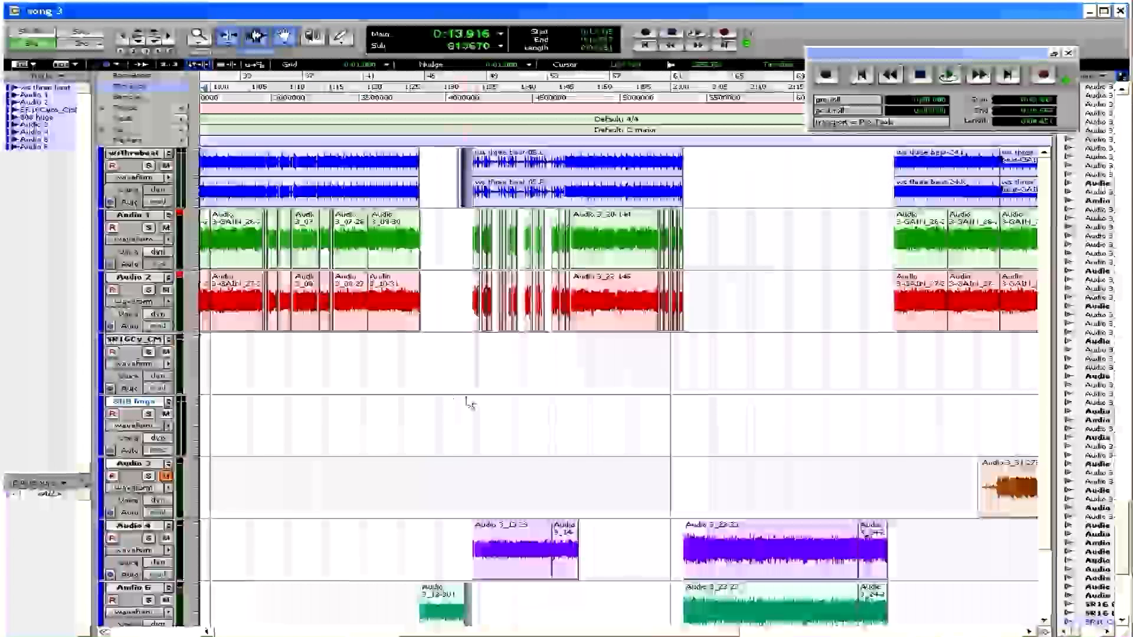
pyautogui.click(478, 422)
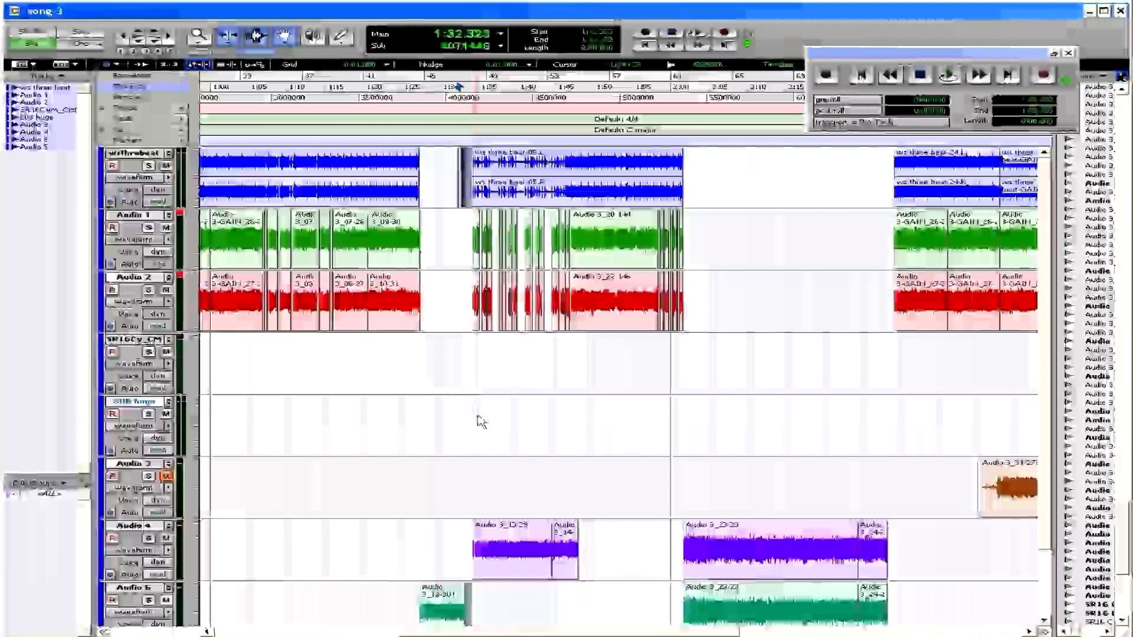
pyautogui.hotkey('ctrl', 'v')
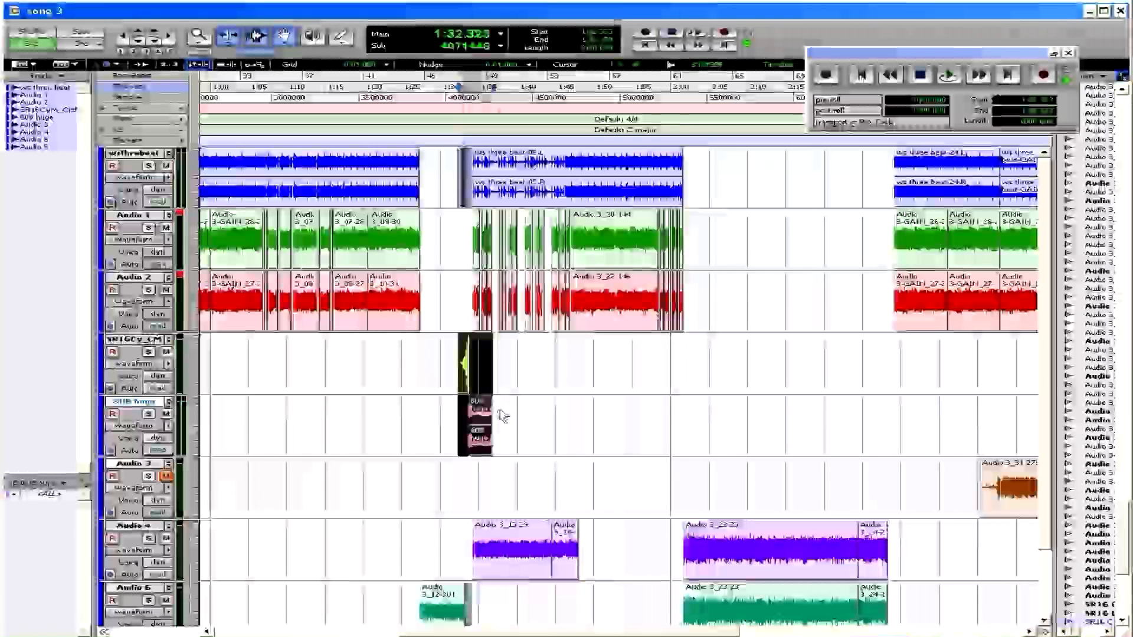
# Move the pasted reversed crash and 808 huge clips together to start at 1:32.854, aligning the 808 with the "ws three beat-05" entry
pyautogui.hotkey('ctrl', ']')
pyautogui.hotkey('ctrl', ']')
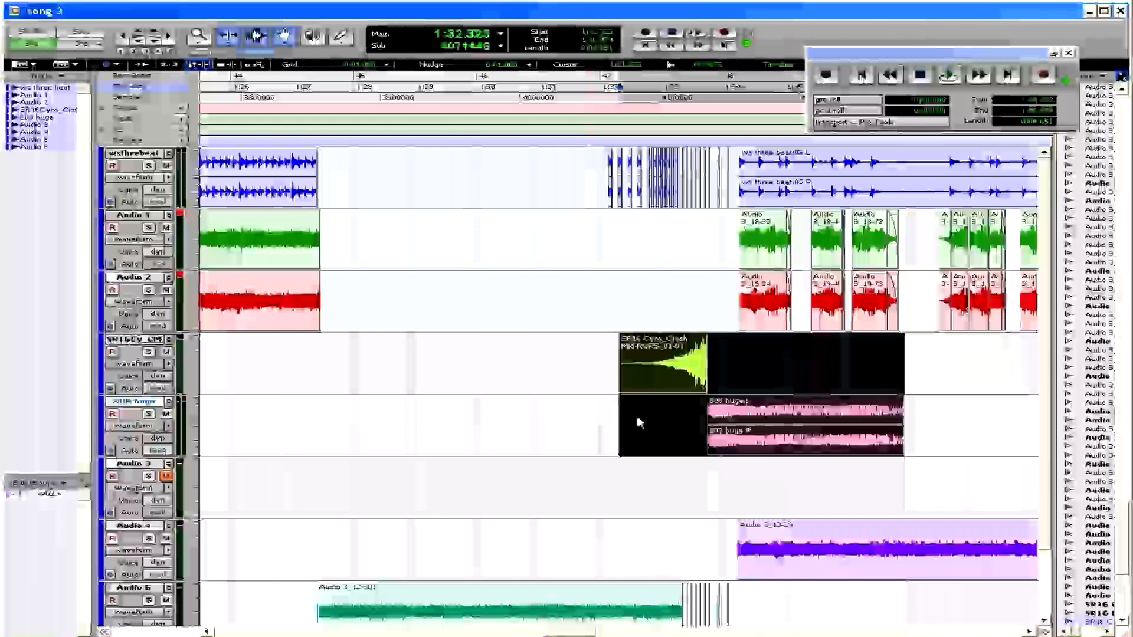
pyautogui.moveTo(740, 428); pyautogui.dragTo(767, 435)
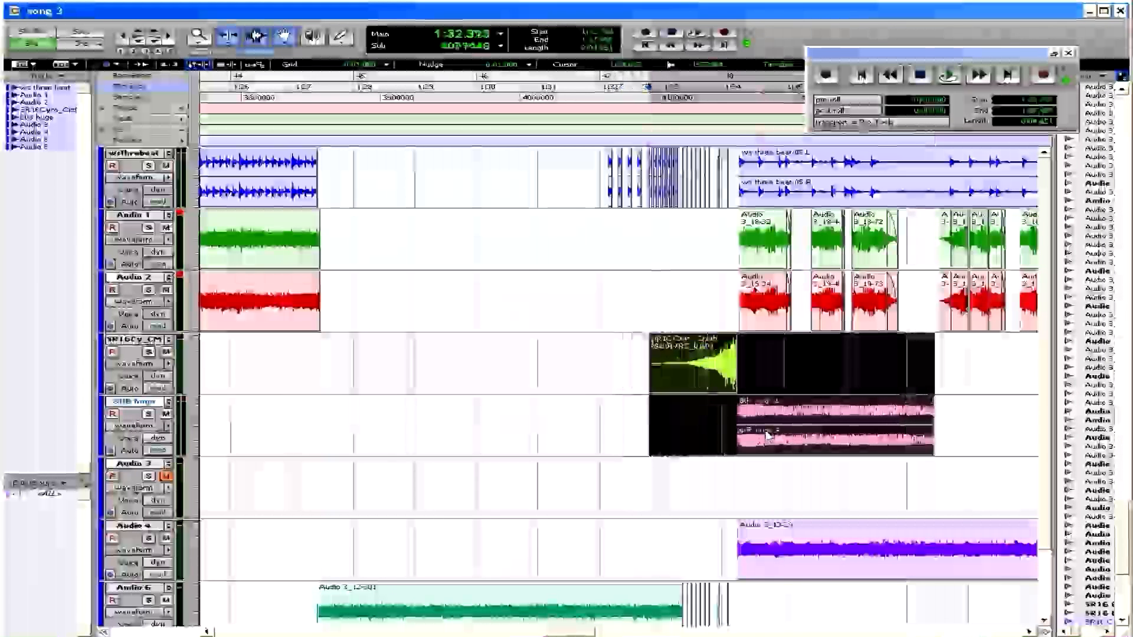
pyautogui.hotkey('ctrl', ']')
pyautogui.hotkey('ctrl', ']')
pyautogui.hotkey('ctrl', ']')
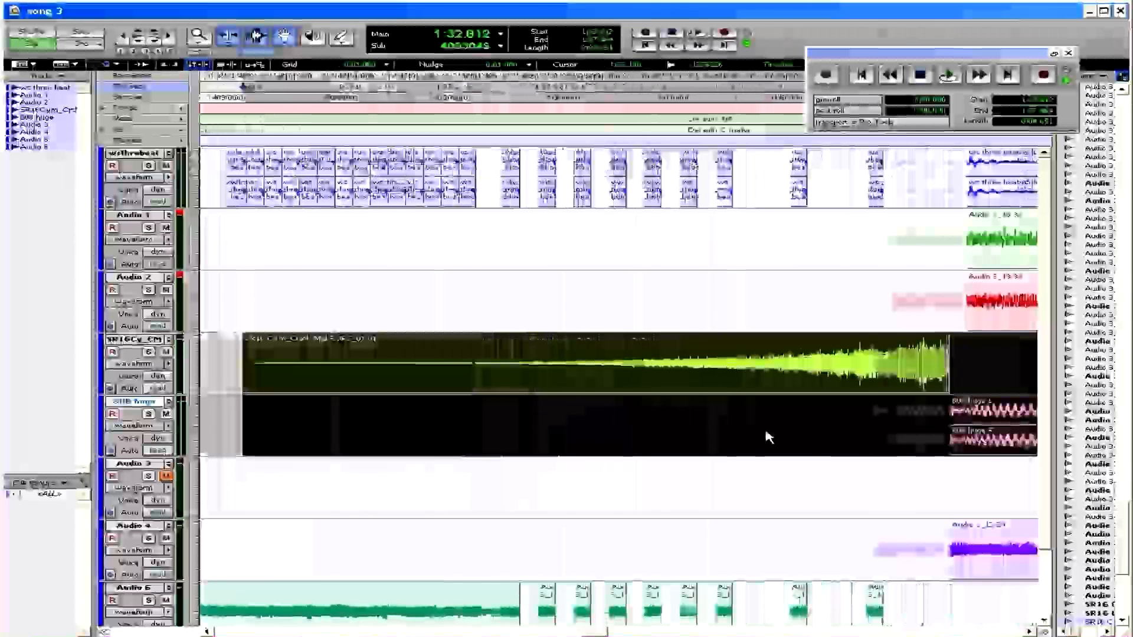
pyautogui.moveTo(818, 389)
pyautogui.mouseDown()
pyautogui.moveTo(853, 384)
pyautogui.moveTo(838, 385)
pyautogui.mouseUp()
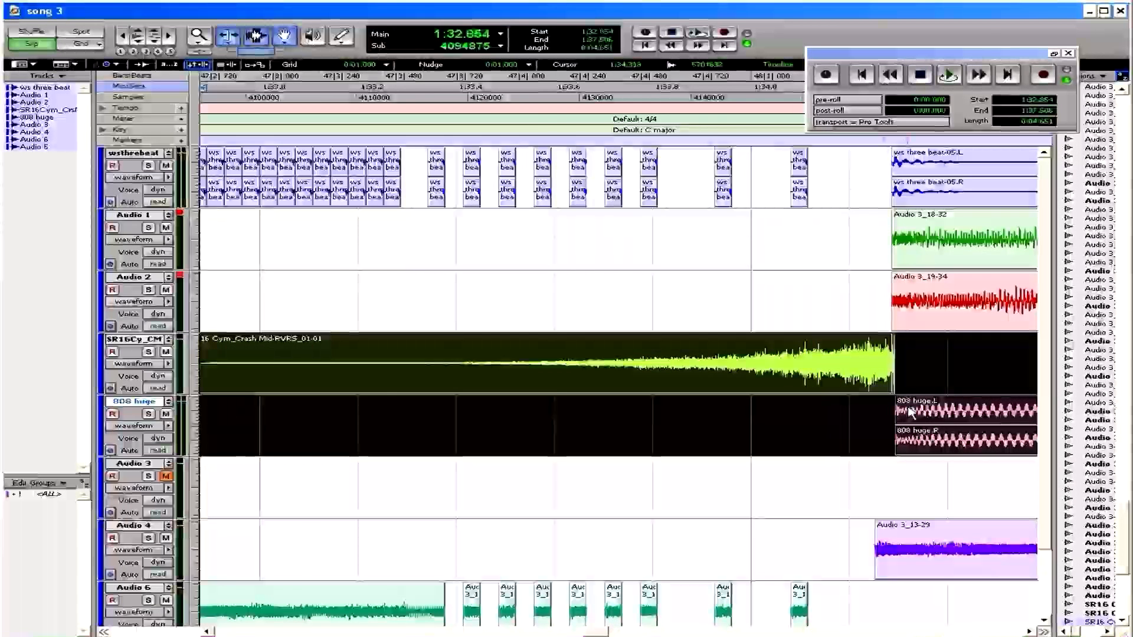
# Move the "Audio 3_13-29" clip on Audio 4 to start at 1:34.284, near the other tracks' entry
pyautogui.hotkey('ctrl', ']')
pyautogui.hotkey('ctrl', ']')
pyautogui.hotkey('ctrl', ']')
pyautogui.hscroll(12, 910, 415)
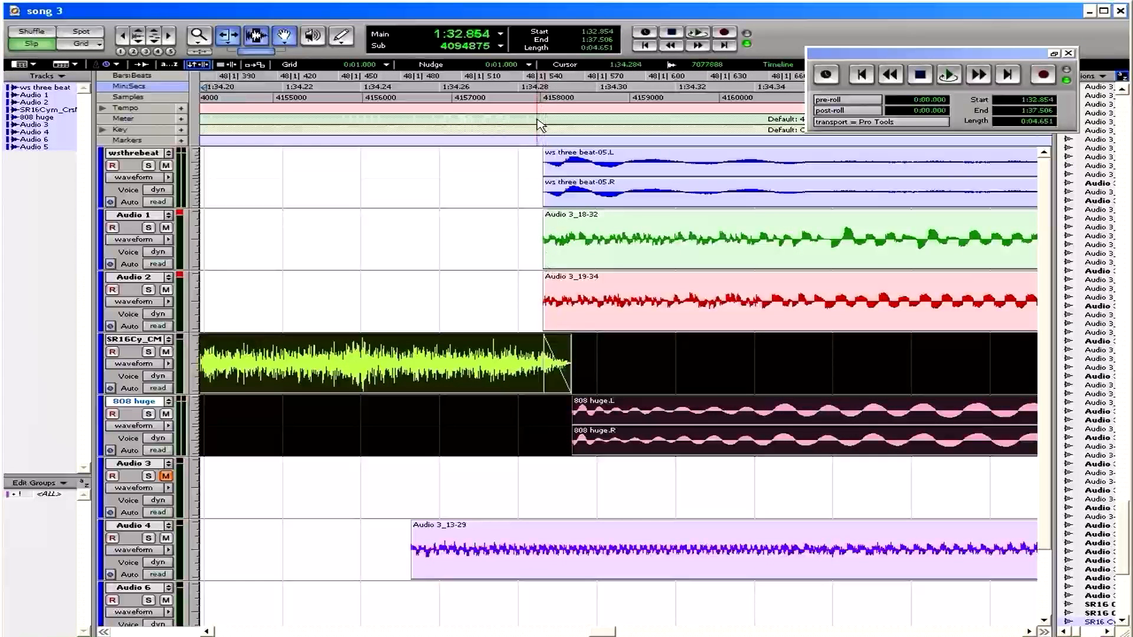
pyautogui.moveTo(426, 560); pyautogui.dragTo(533, 573)
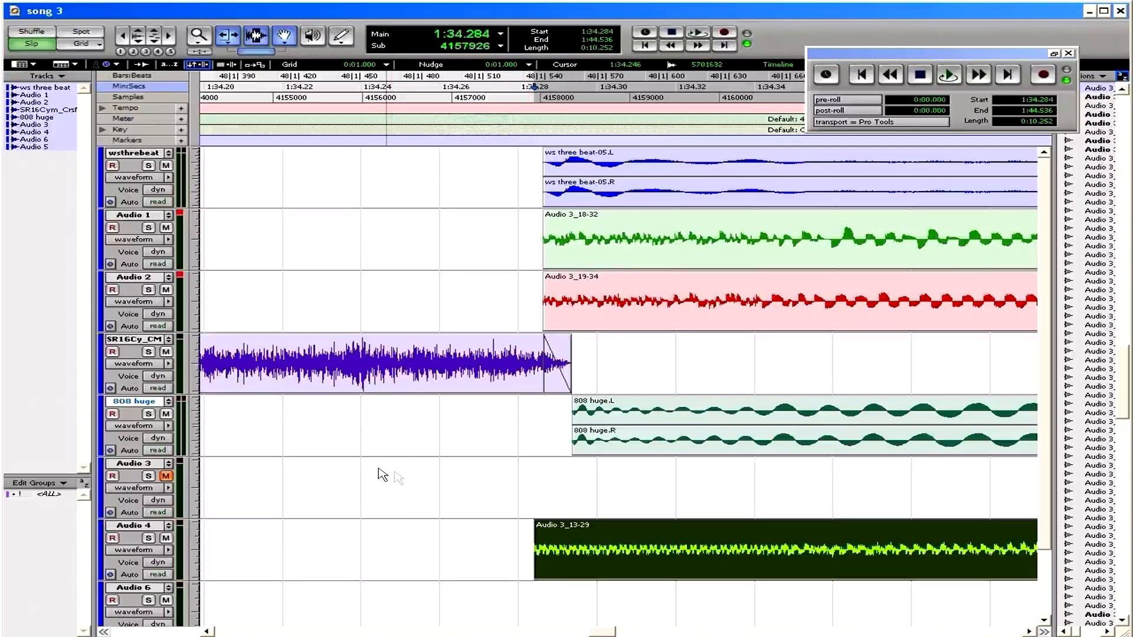
pyautogui.click(407, 481)
# Play the transition with all tracks from 1:26.444 to check the fill, reversed crash and 808 drop
pyautogui.hotkey('ctrl', '[')
pyautogui.hotkey('ctrl', '[')
pyautogui.hotkey('ctrl', '[')
pyautogui.hotkey('ctrl', '[')
pyautogui.hotkey('ctrl', '[')
pyautogui.hotkey('ctrl', '[')
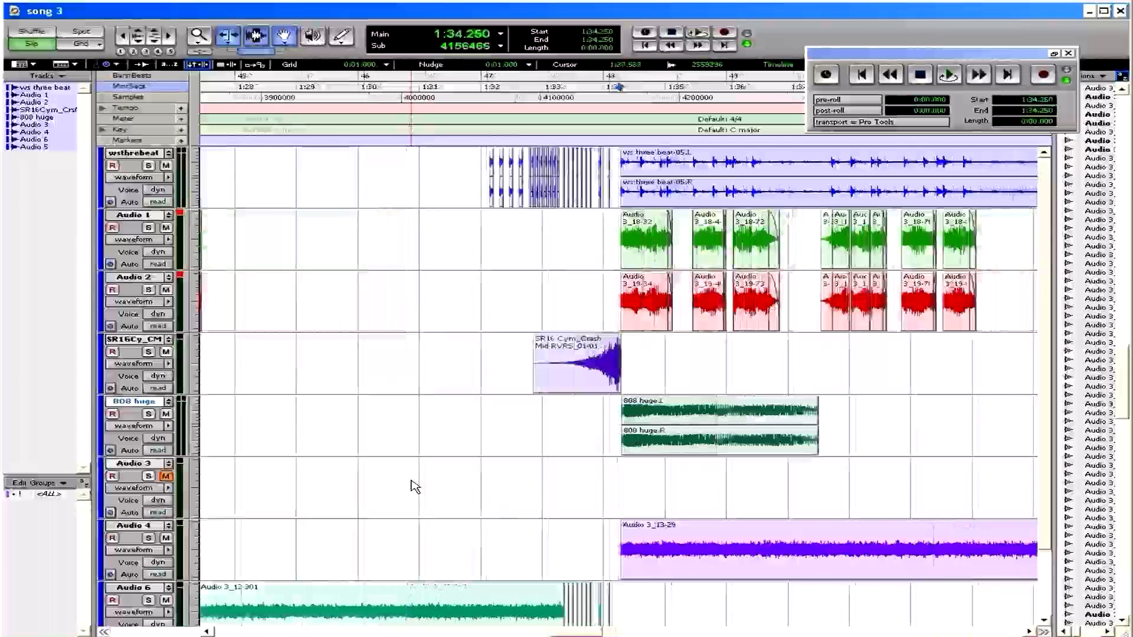
pyautogui.hotkey('ctrl', ']')
pyautogui.scroll(-2, 425, 457)
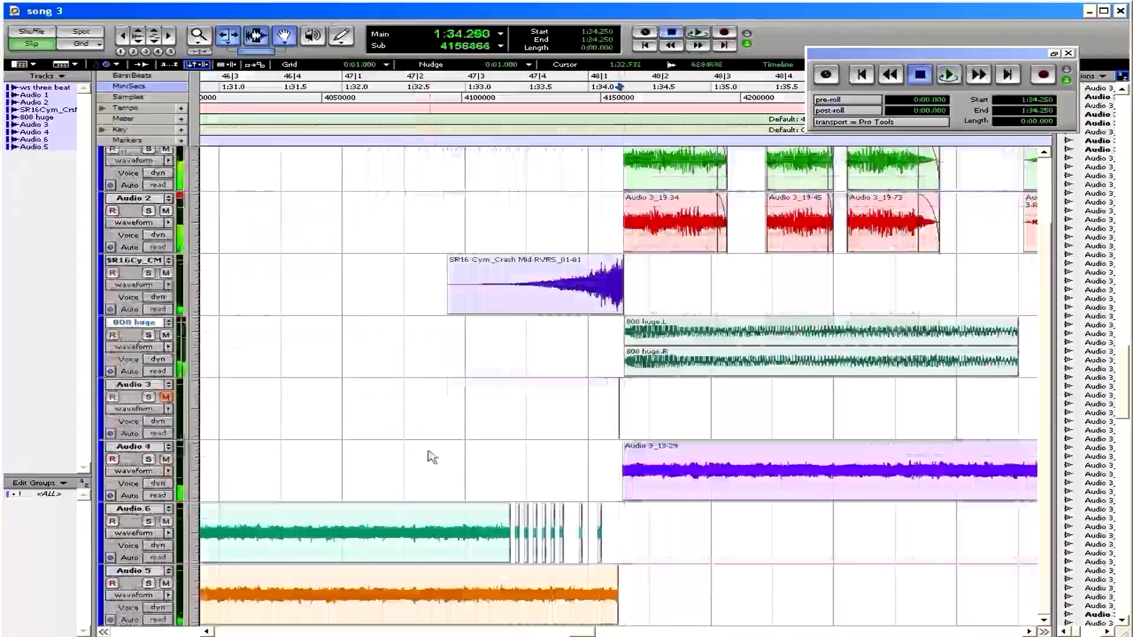
pyautogui.hotkey('ctrl', '[')
pyautogui.hotkey('ctrl', '[')
pyautogui.hotkey('ctrl', '[')
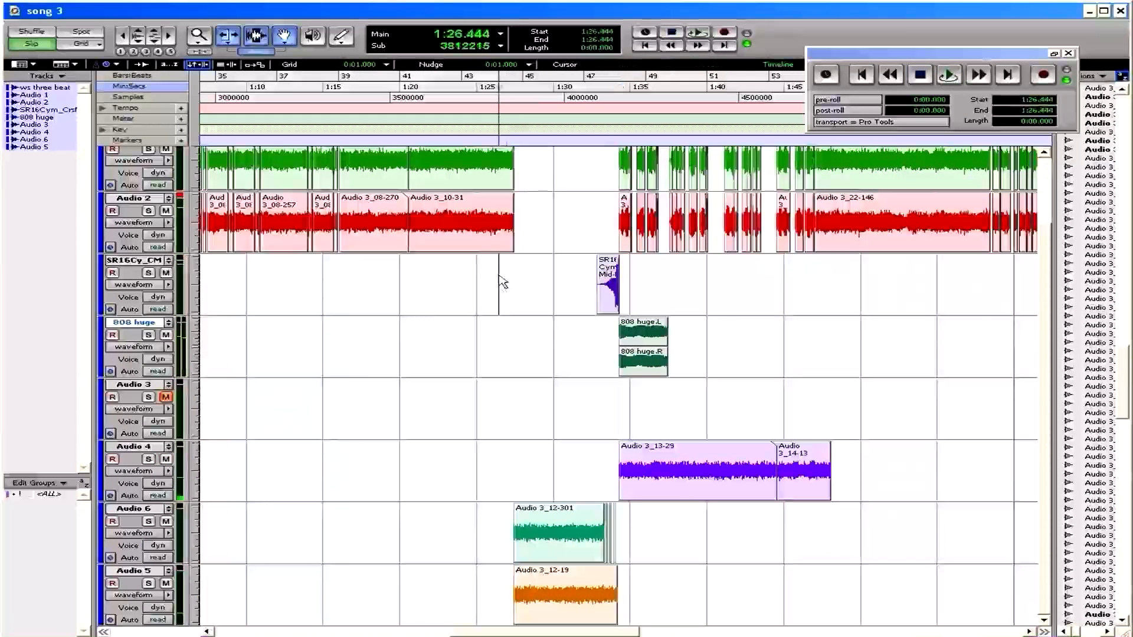
pyautogui.press('space')
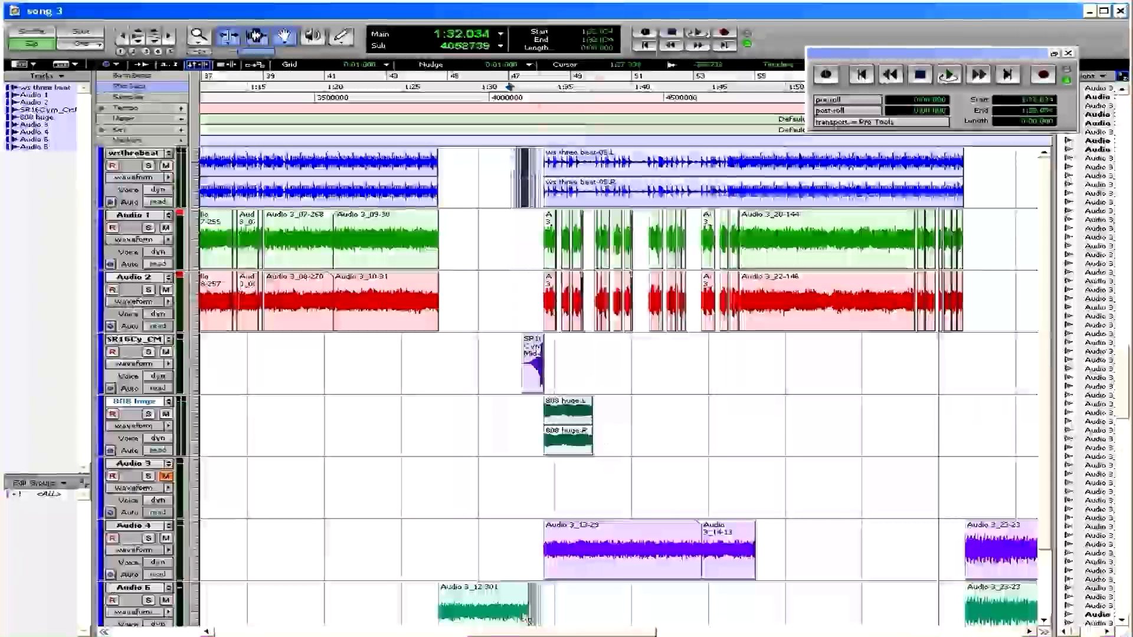
# Examine the finished fill, reversed crash and matching Audio 6 cuts around 1:32.034
pyautogui.click(521, 599)
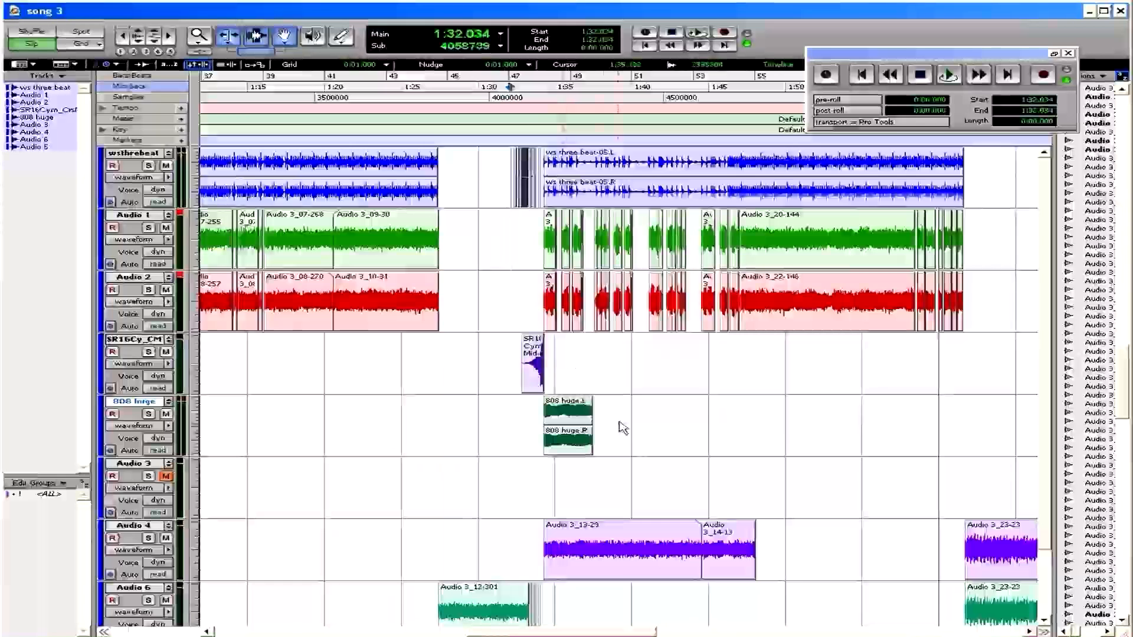
pyautogui.hotkey('ctrl', ']')
pyautogui.hotkey('ctrl', ']')
pyautogui.hotkey('ctrl', ']')
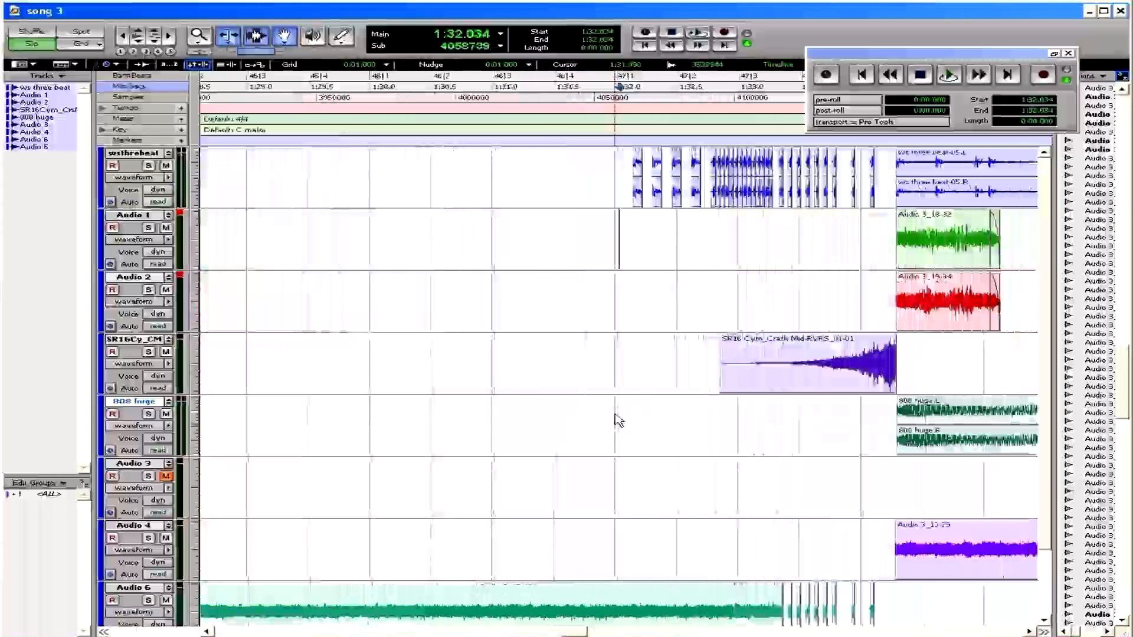
pyautogui.hotkey('ctrl', '[')
pyautogui.hotkey('ctrl', '[')
pyautogui.hotkey('ctrl', '[')
pyautogui.hotkey('ctrl', '[')
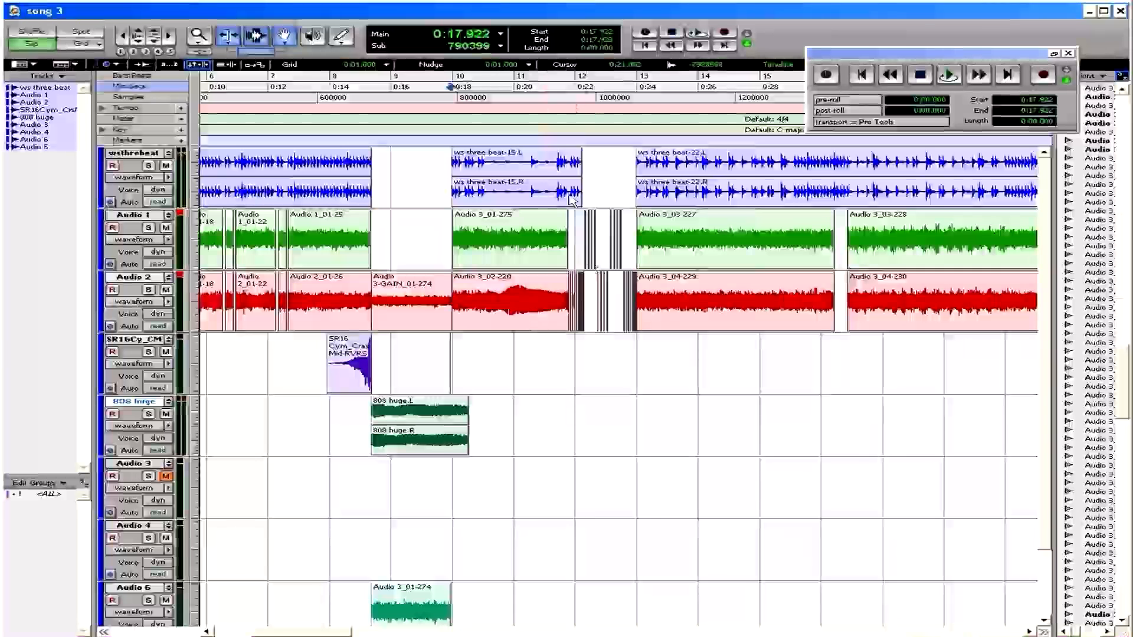
# Examine the alternating stuttered clips on Audio 1 and Audio 2 after 0:21.495, up to "ws three beat-22"
pyautogui.click(561, 357)
pyautogui.hotkey('ctrl', ']')
pyautogui.hotkey('ctrl', ']')
pyautogui.hotkey('ctrl', ']')
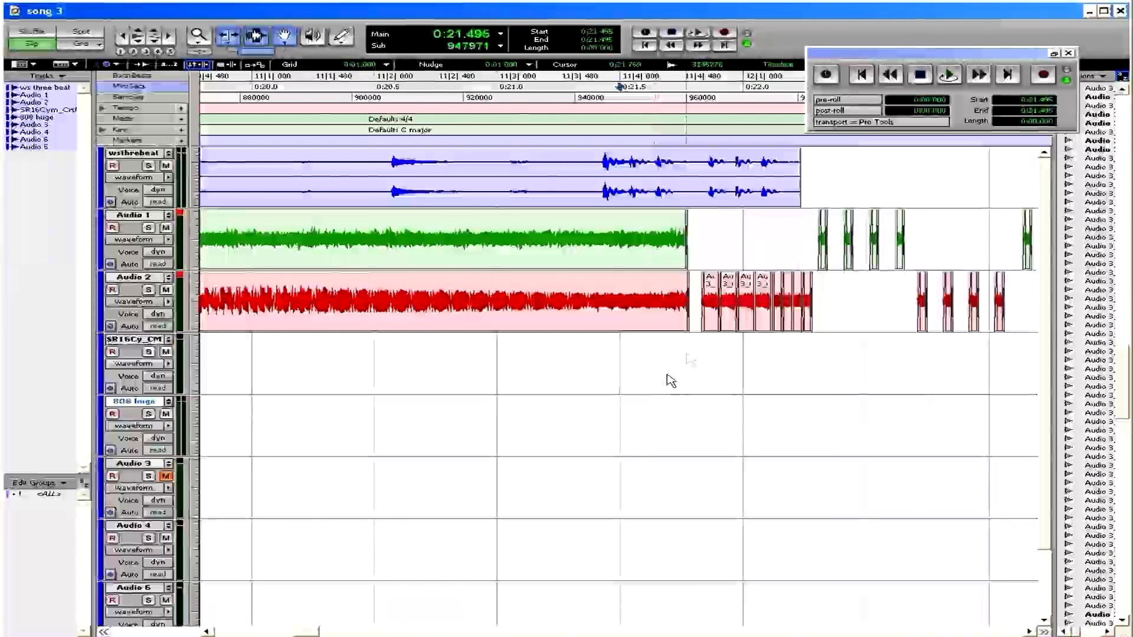
pyautogui.hscroll(3, 681, 363)
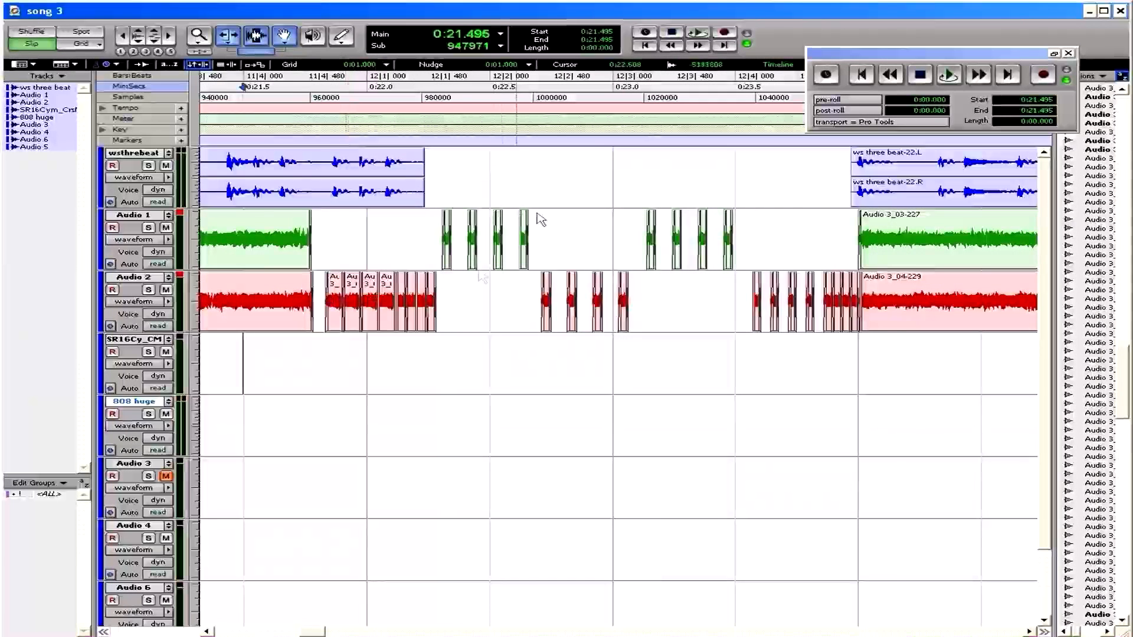
# Play the earlier 808 drop and stuttered section from 0:14.637
pyautogui.hotkey('ctrl', '[')
pyautogui.hotkey('ctrl', '[')
pyautogui.hotkey('ctrl', '[')
pyautogui.click(449, 347)
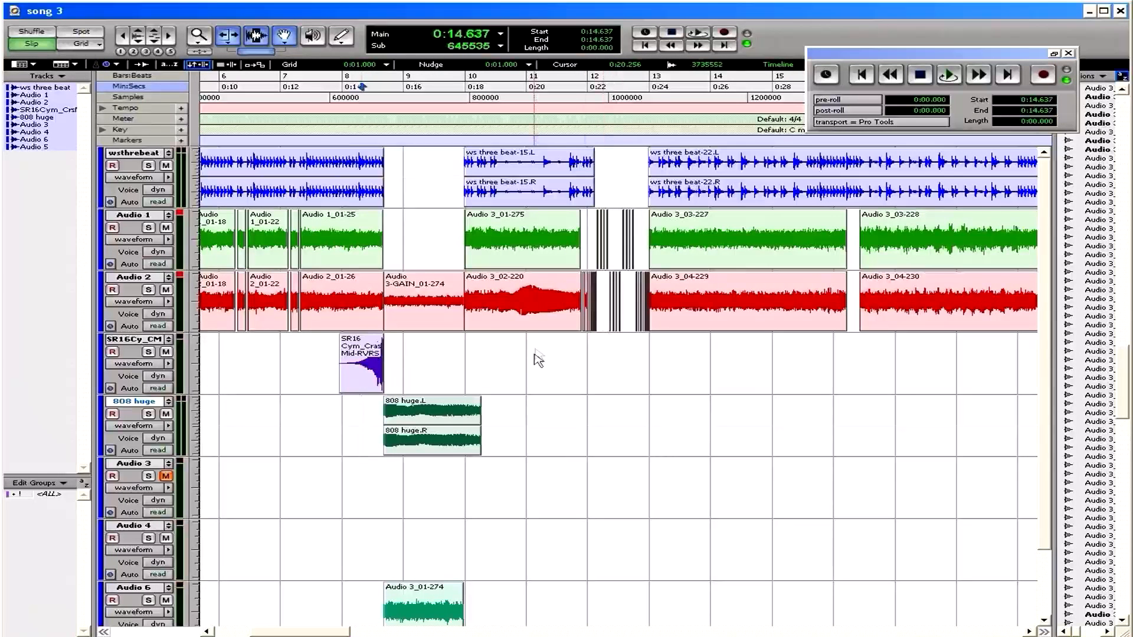
pyautogui.press('space')
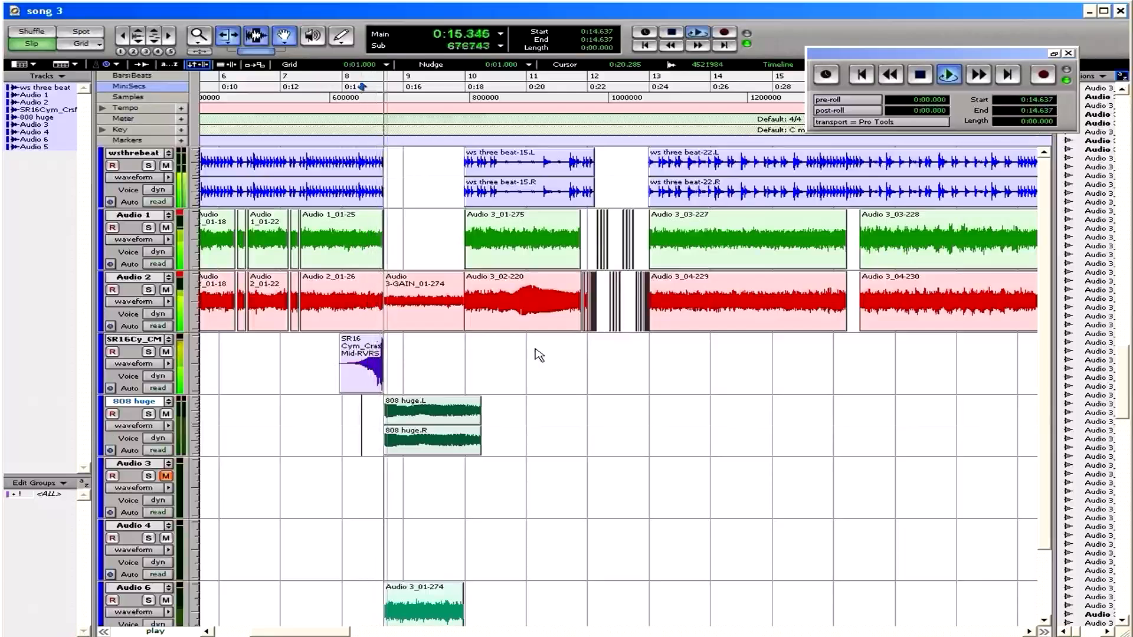